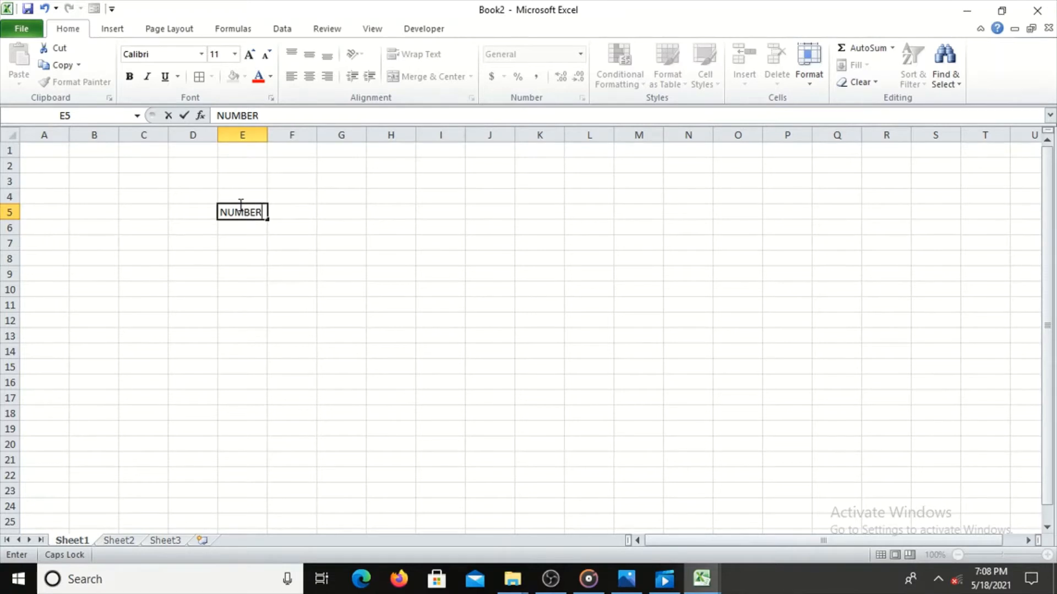
- Enter the header BARCODE in cell F5, beside the NUMBER header
click(292, 211)
text(B)
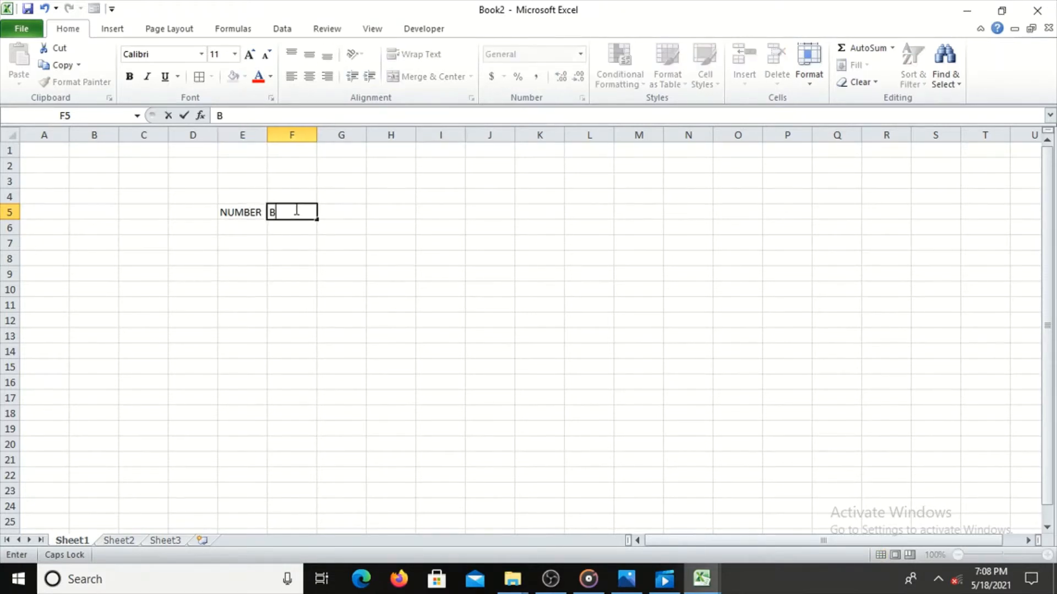
text(ARCODE)
click(248, 232)
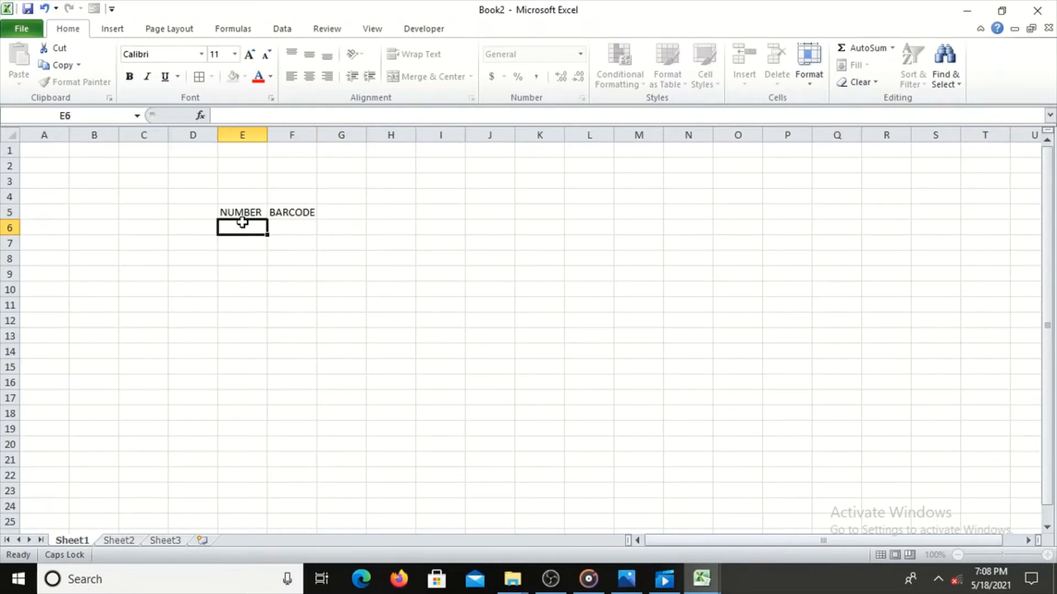
- Fill the NUMBER and BARCODE header cells with the light tan theme colour
click(257, 214)
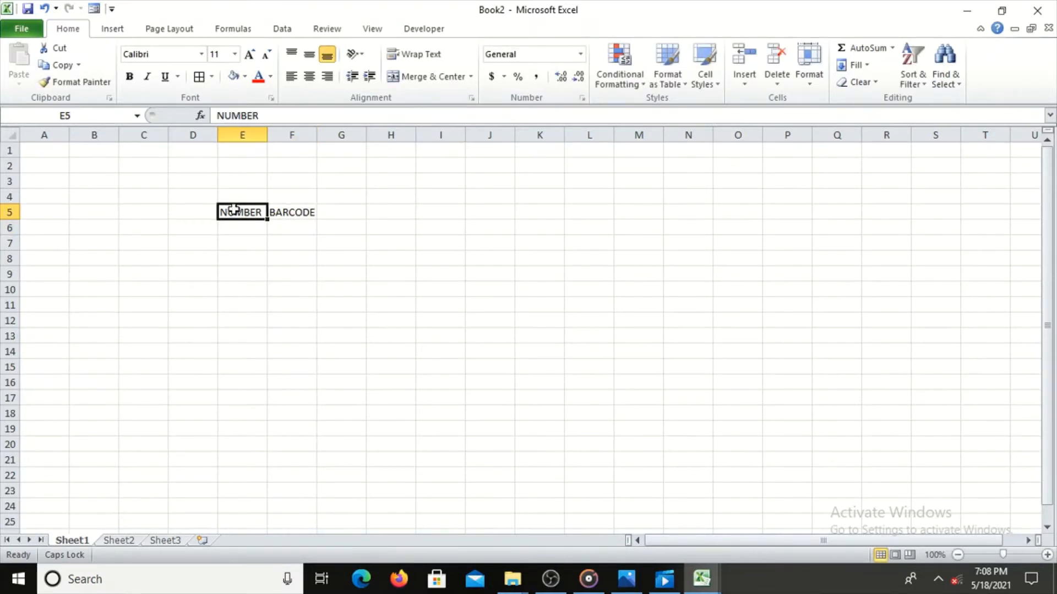
click(244, 77)
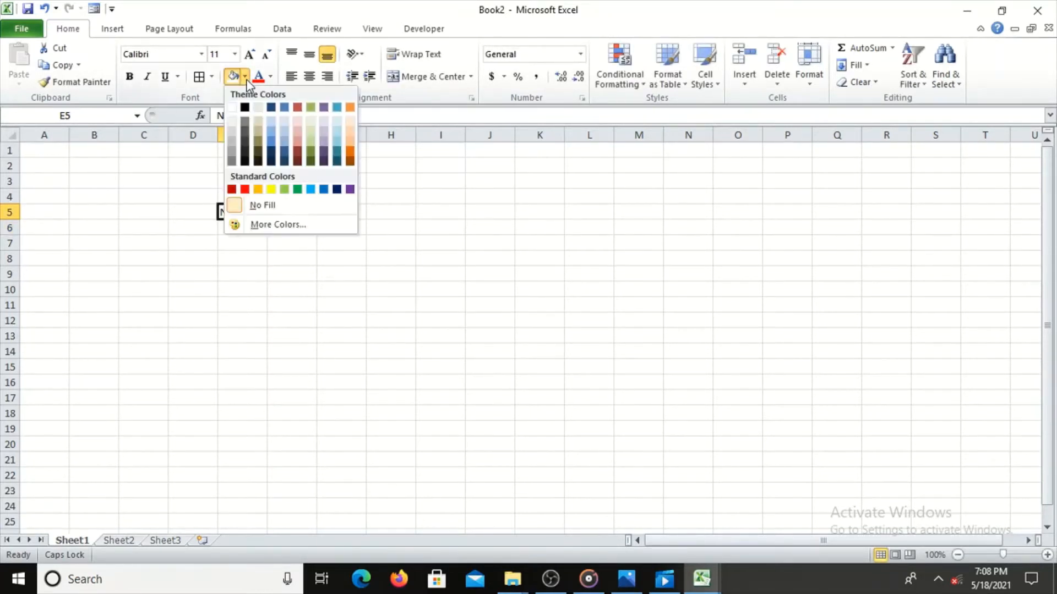
click(259, 107)
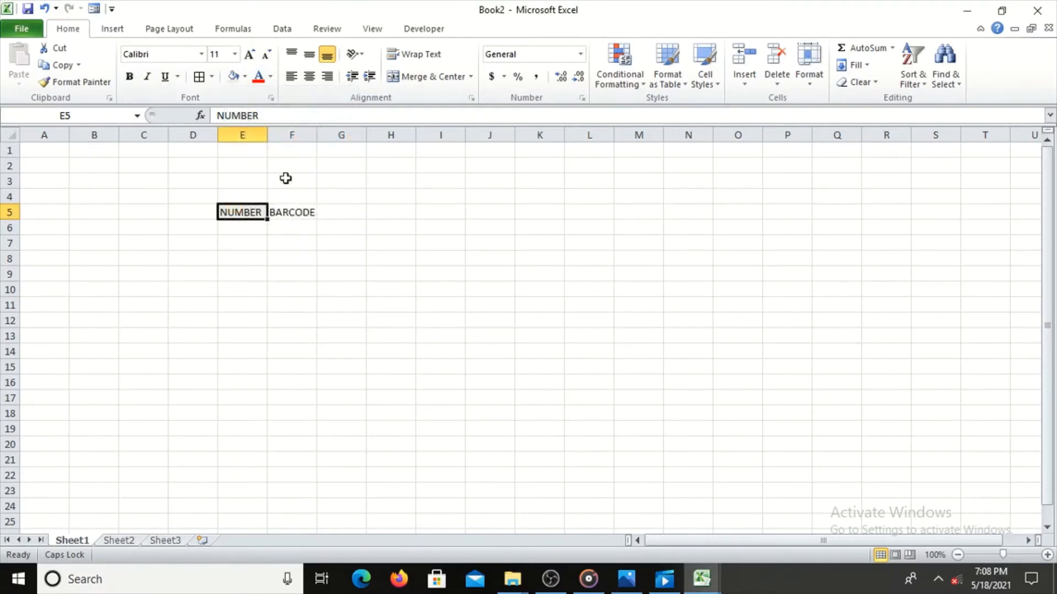
click(304, 262)
click(297, 212)
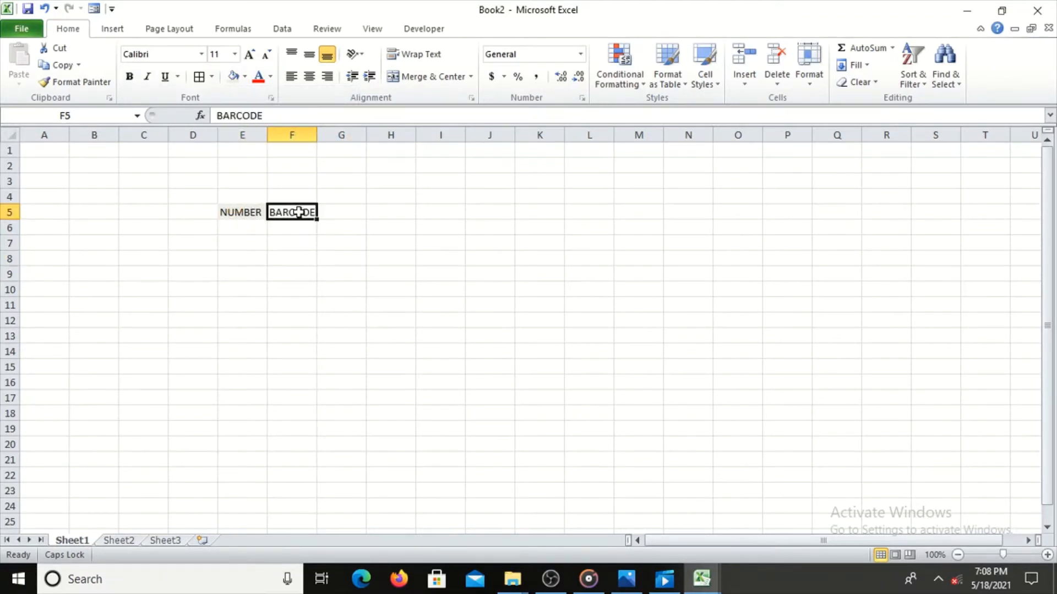
click(237, 79)
- Change the fill of the NUMBER header cell to a light blue theme shade
click(236, 211)
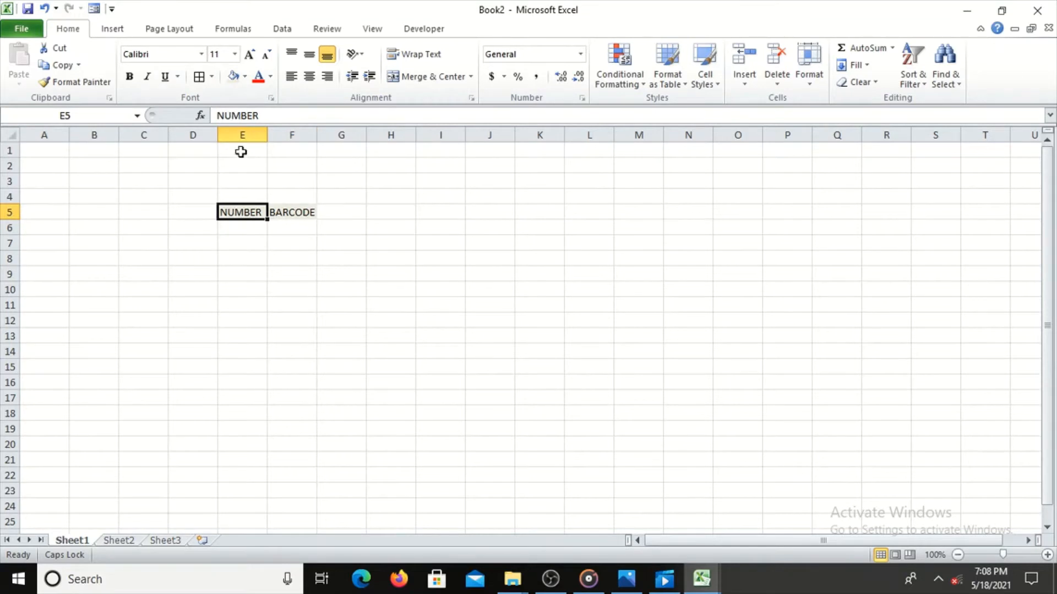
click(245, 81)
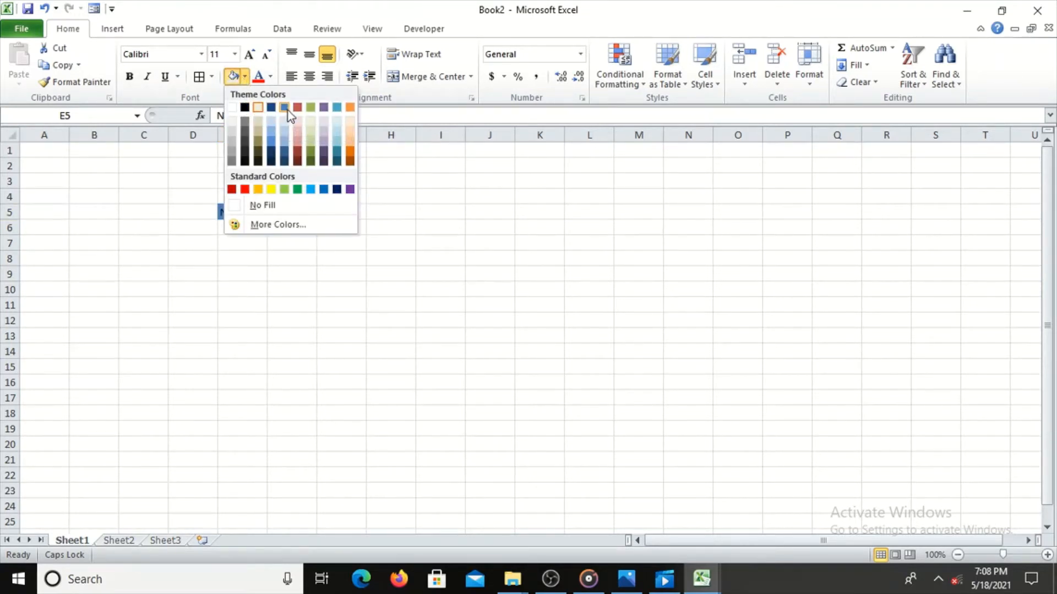
click(274, 129)
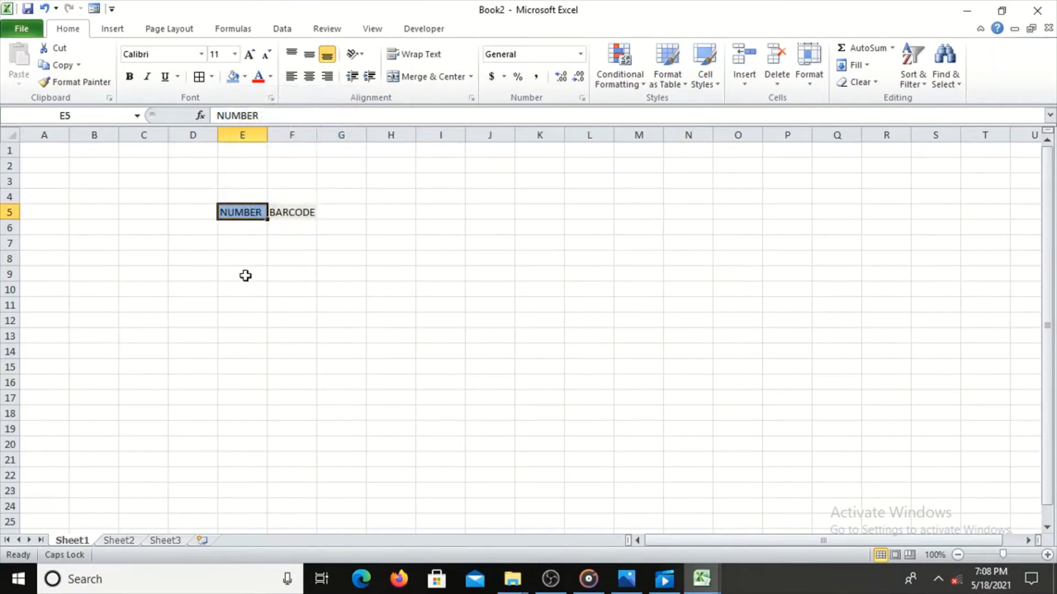
click(232, 281)
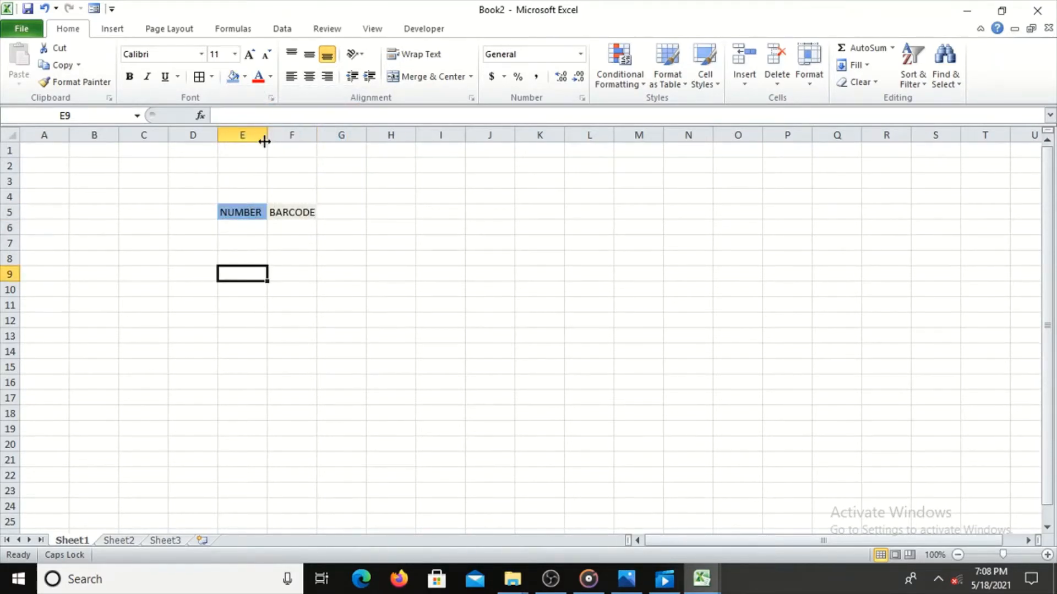
- Widen column E slightly and column F to several times its width, and roughly double the height of row 5
drag(268, 135, 531, 129)
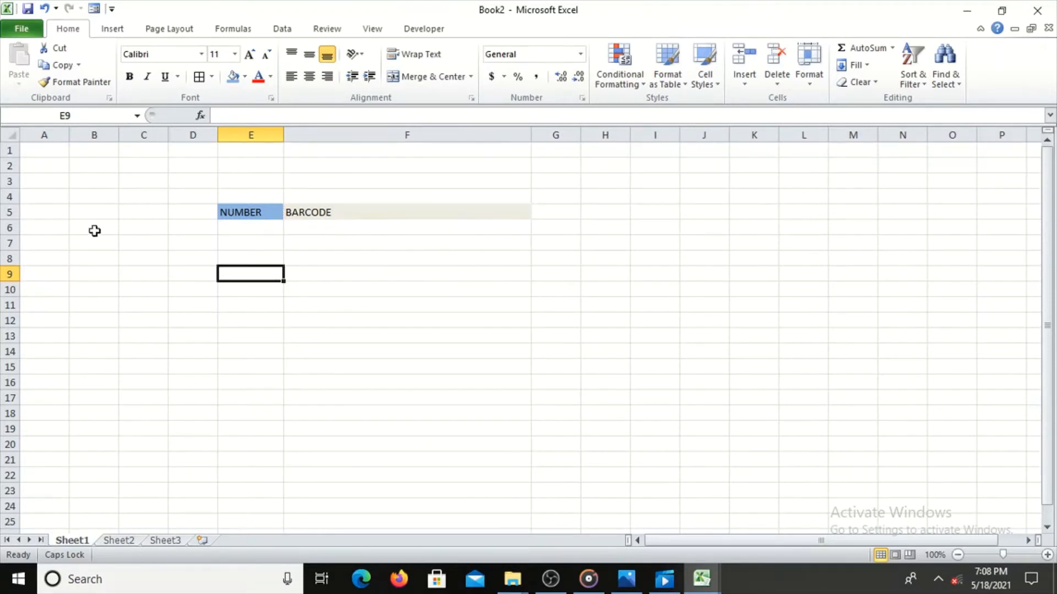
drag(19, 220, 19, 237)
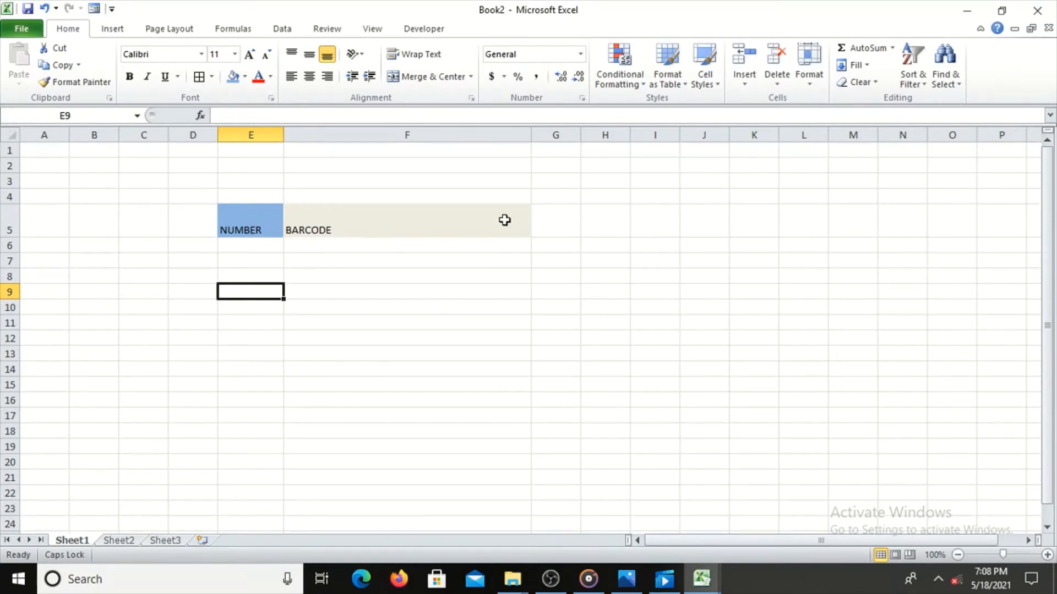
click(333, 246)
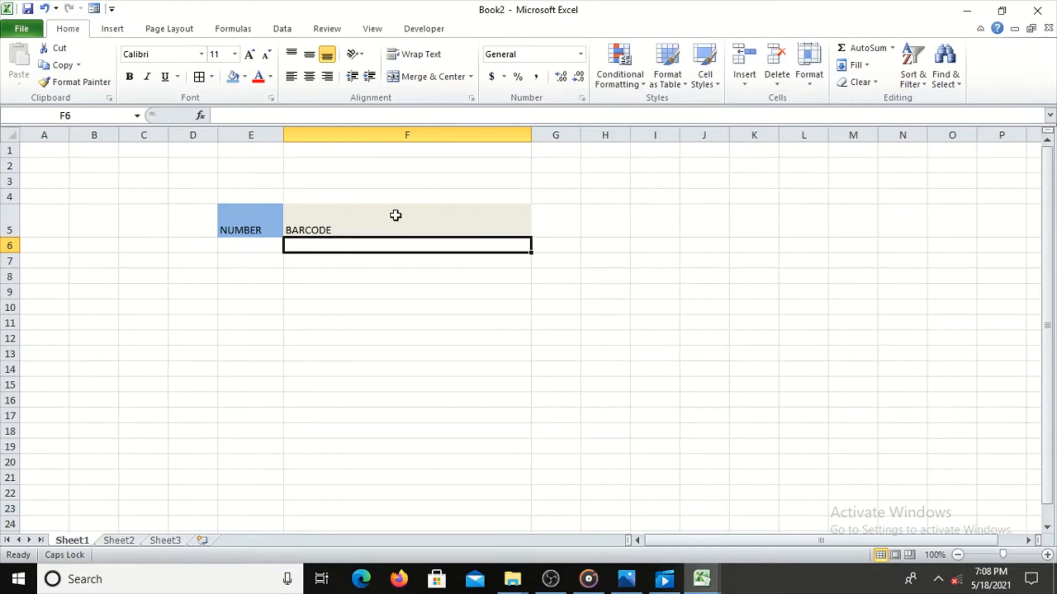
- Extend the BARCODE cell down to F12, merge and centre F5:F12 into one cell, and middle-align its text
click(396, 215)
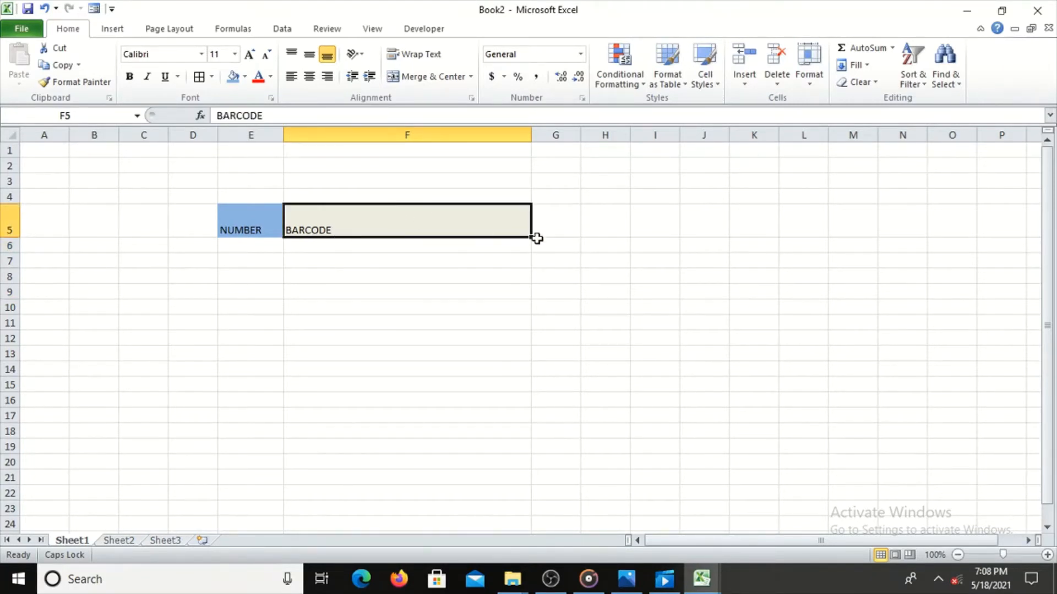
drag(528, 237, 528, 340)
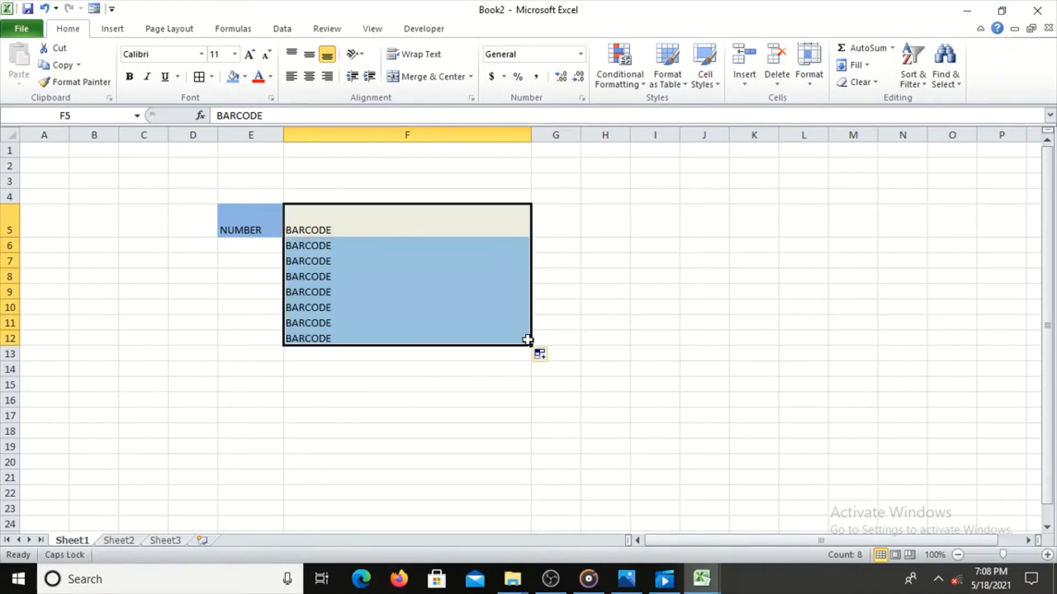
click(433, 77)
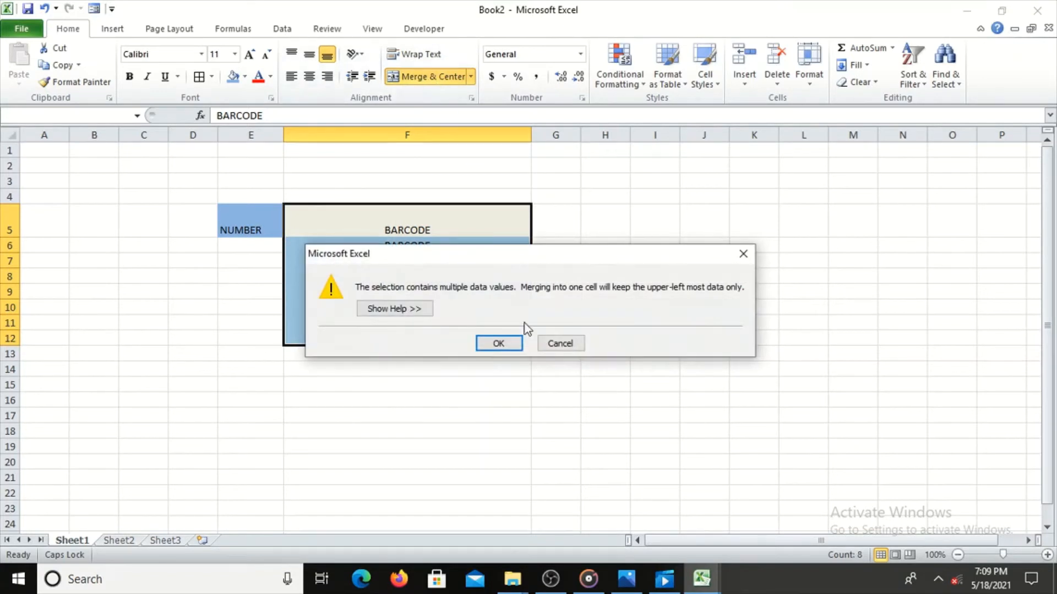
click(498, 343)
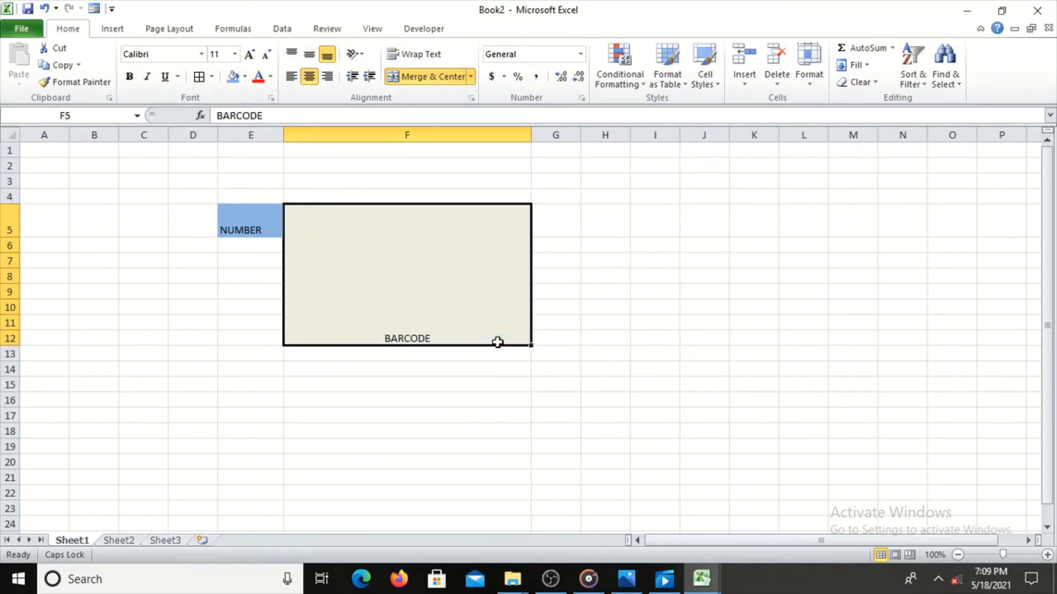
click(309, 55)
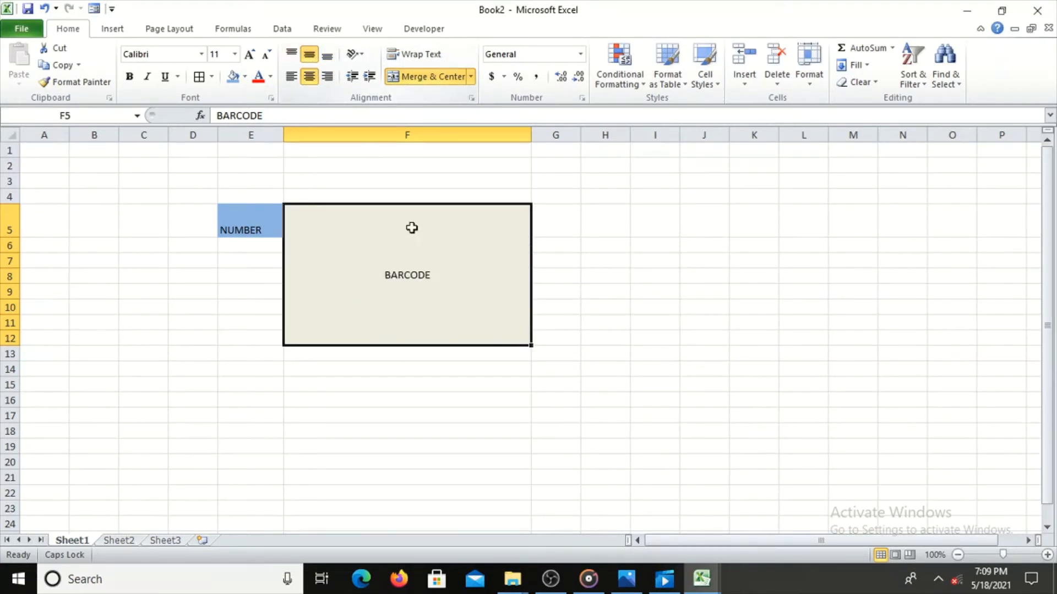
- Widen column F a little more, narrow column D slightly, and make column E about twice as wide
click(600, 250)
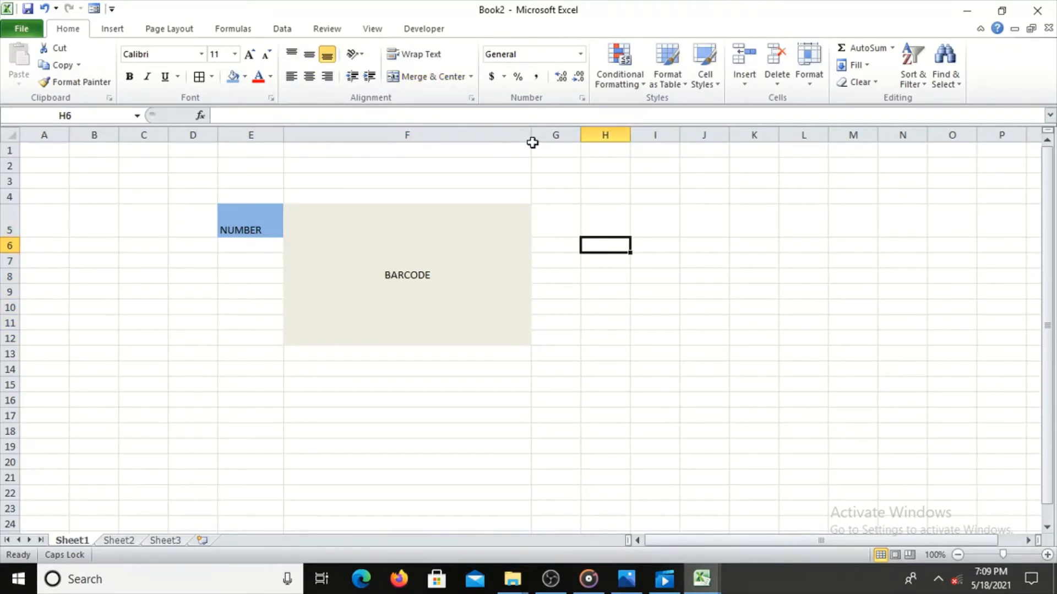
drag(530, 137, 564, 136)
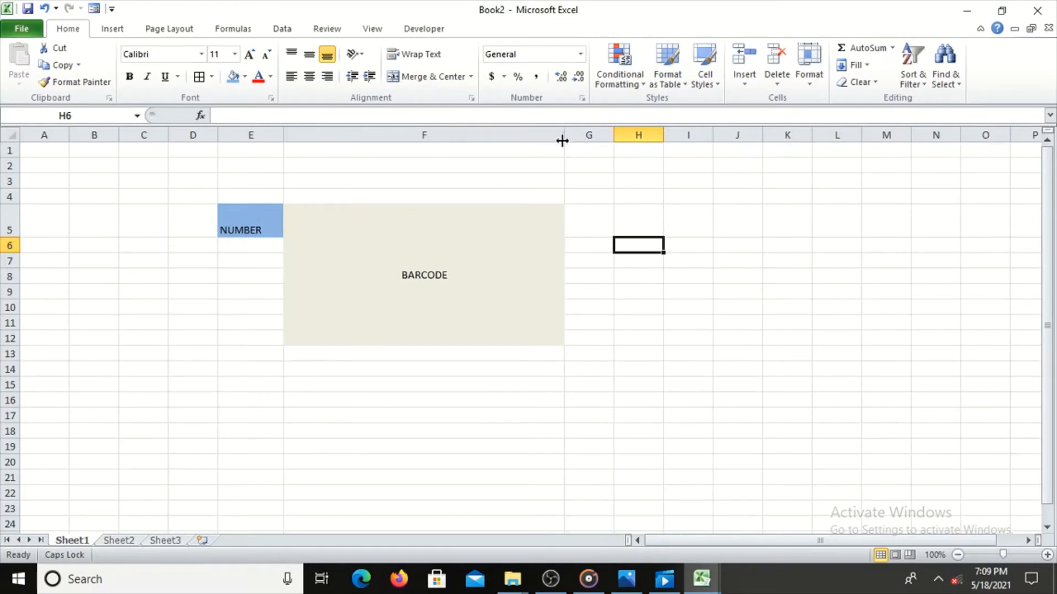
click(253, 230)
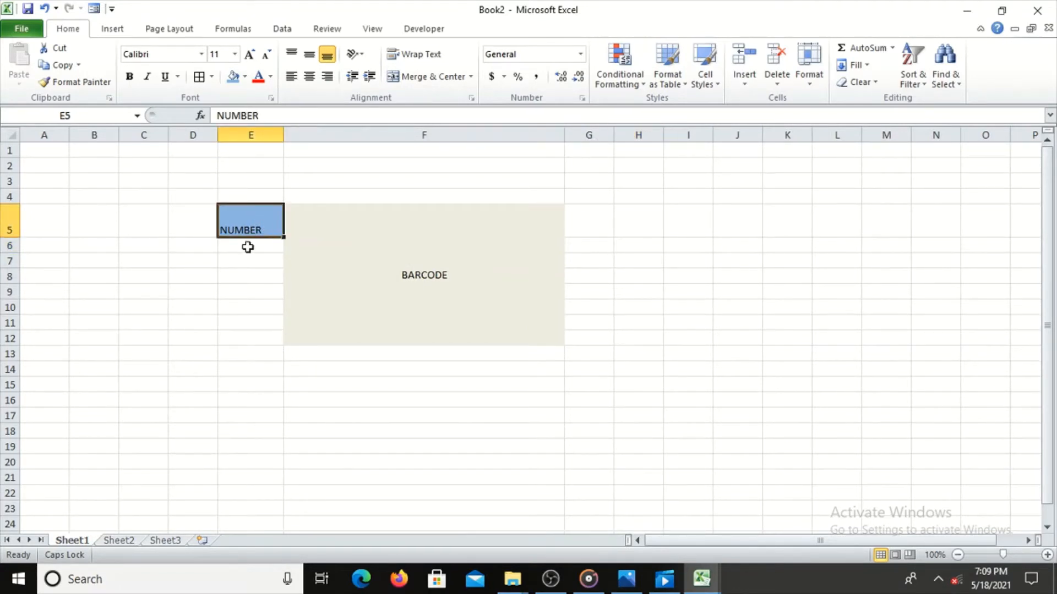
click(248, 247)
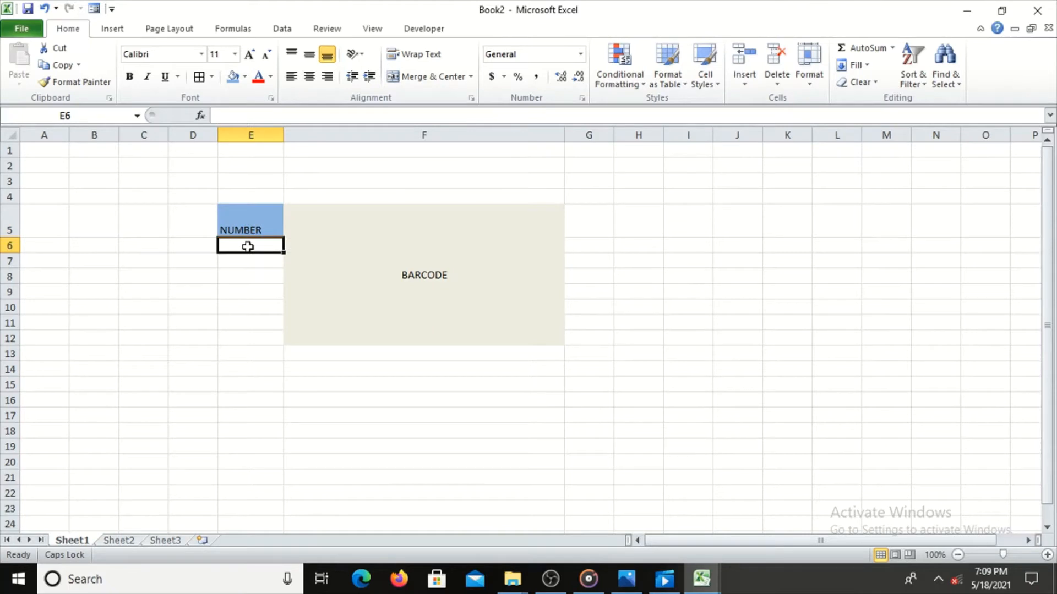
drag(217, 135, 198, 136)
drag(263, 135, 336, 141)
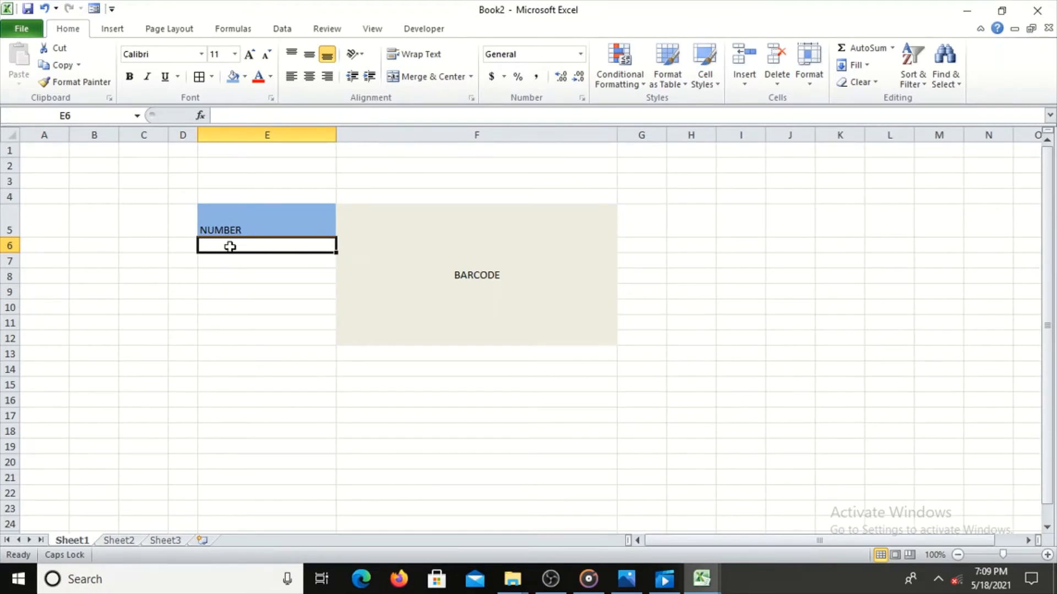
text(3)
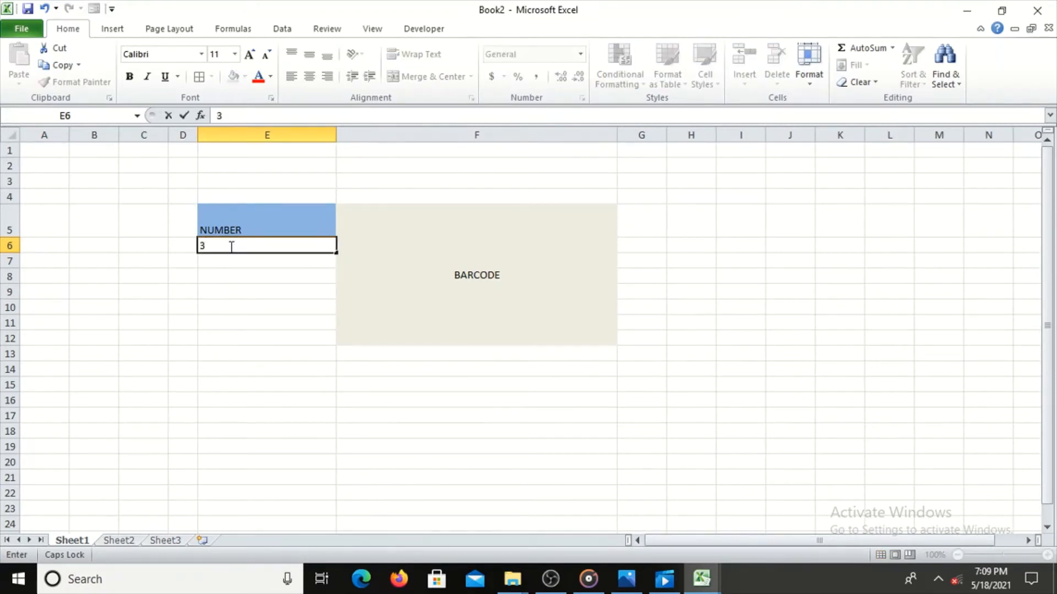
text(452566267)
click(250, 278)
- Change the number format of cell E6 to Text
click(246, 243)
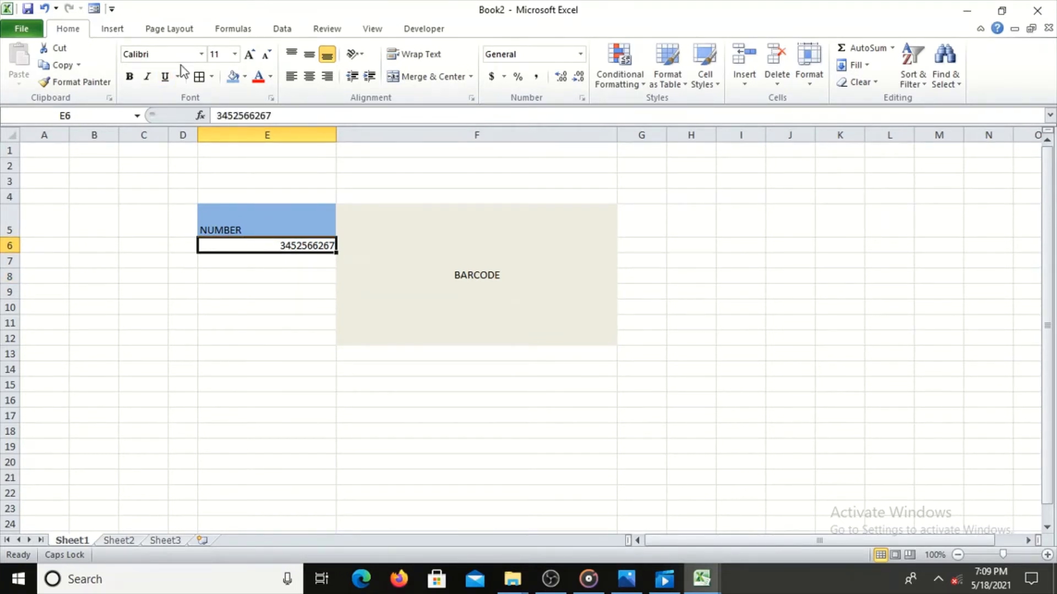
right_click(256, 245)
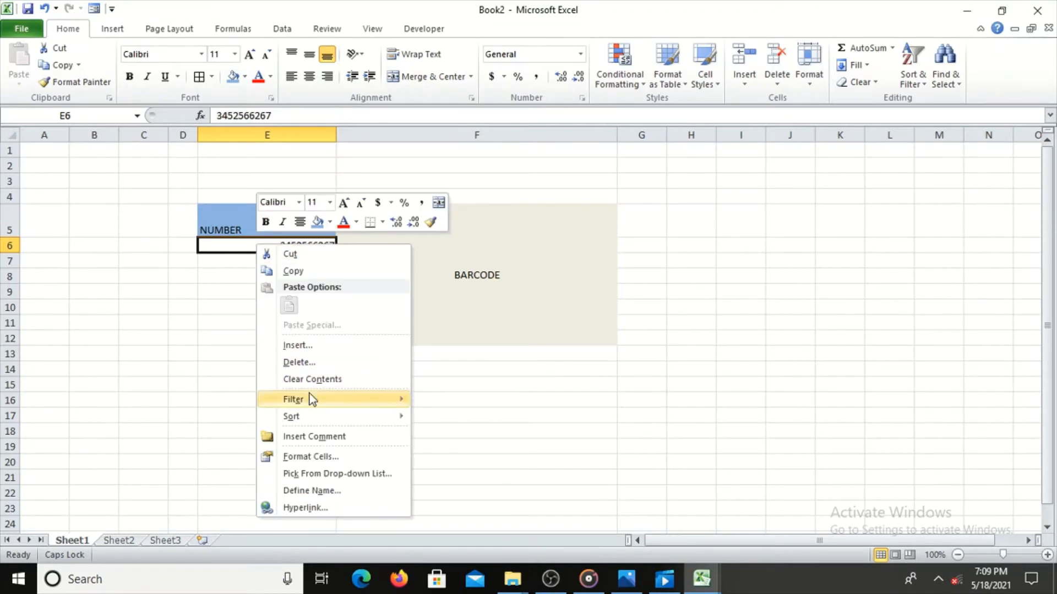
mouse_move(302, 425)
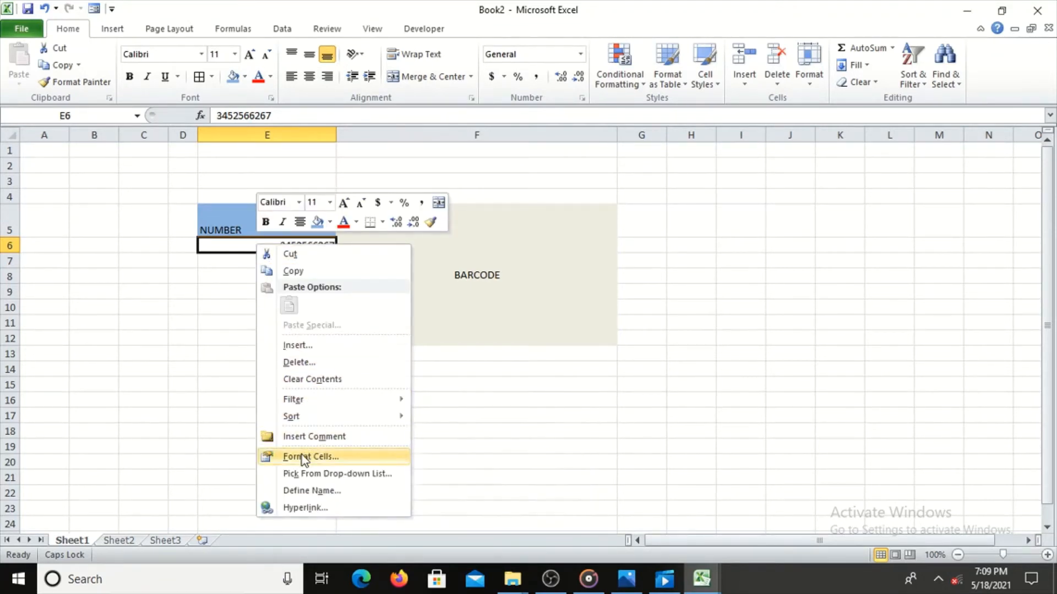
click(302, 455)
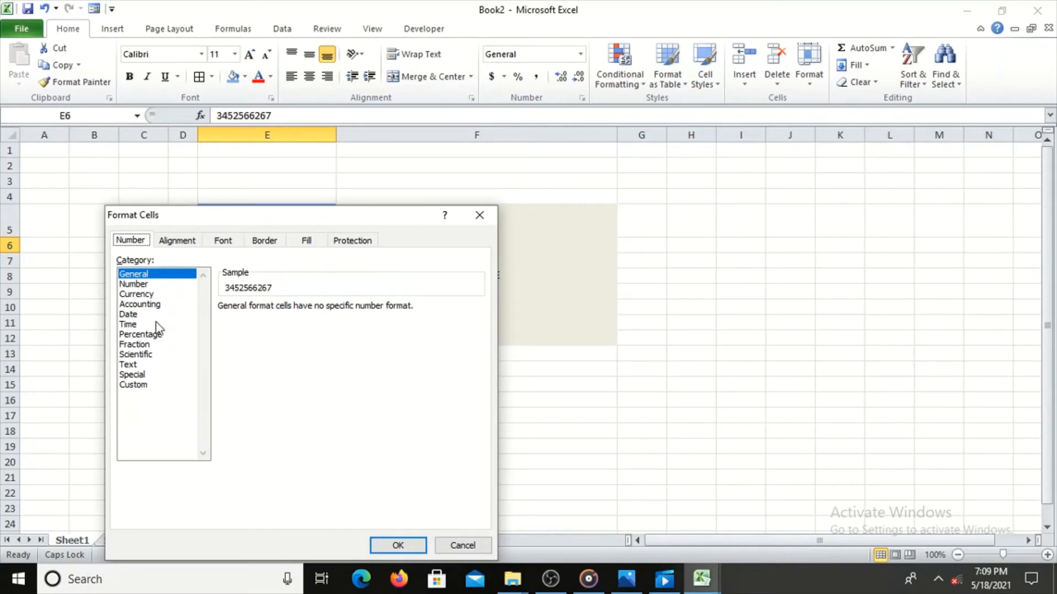
click(132, 365)
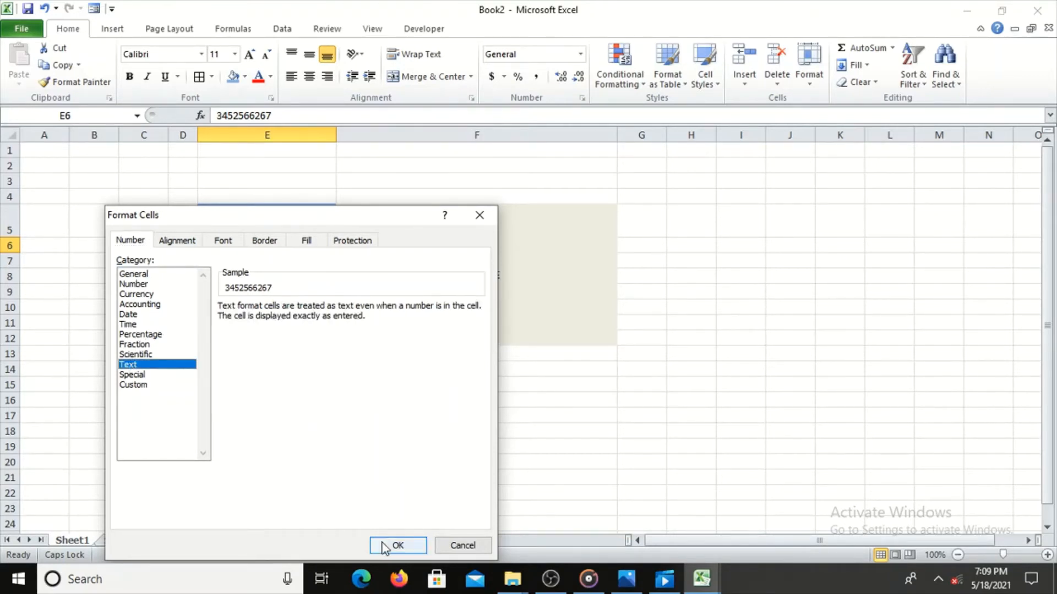
click(398, 545)
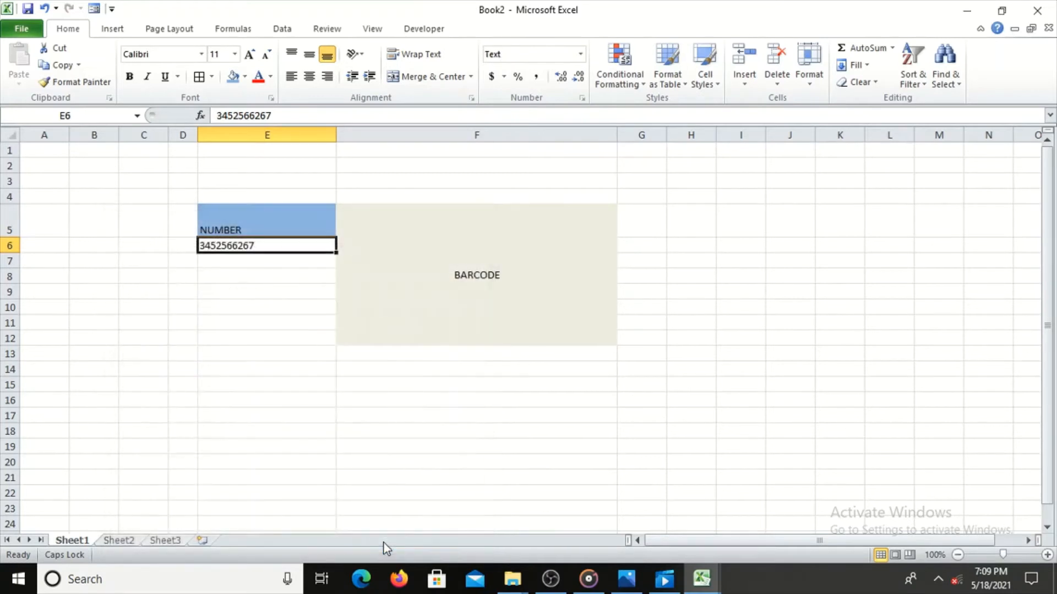
- Replace the text in the merged BARCODE cell with the formula ="("&E6&")"
click(430, 268)
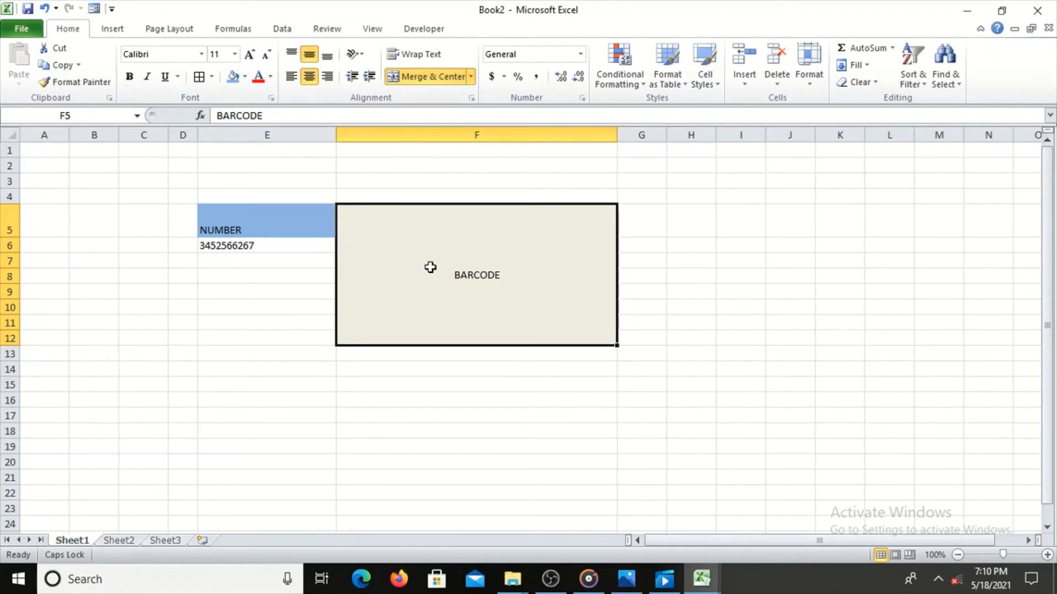
text(=)
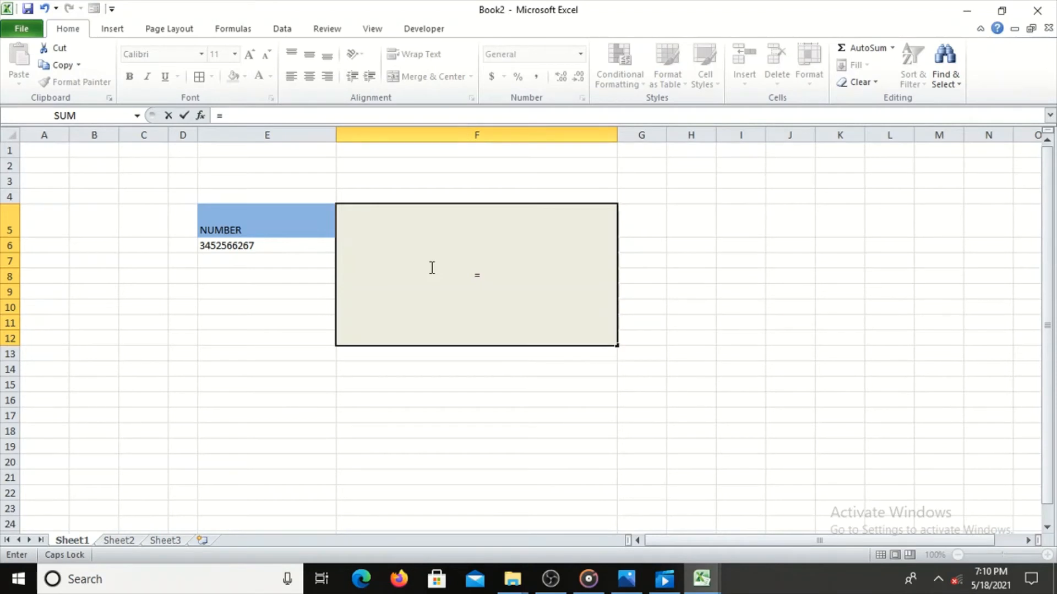
text("("&)
click(290, 246)
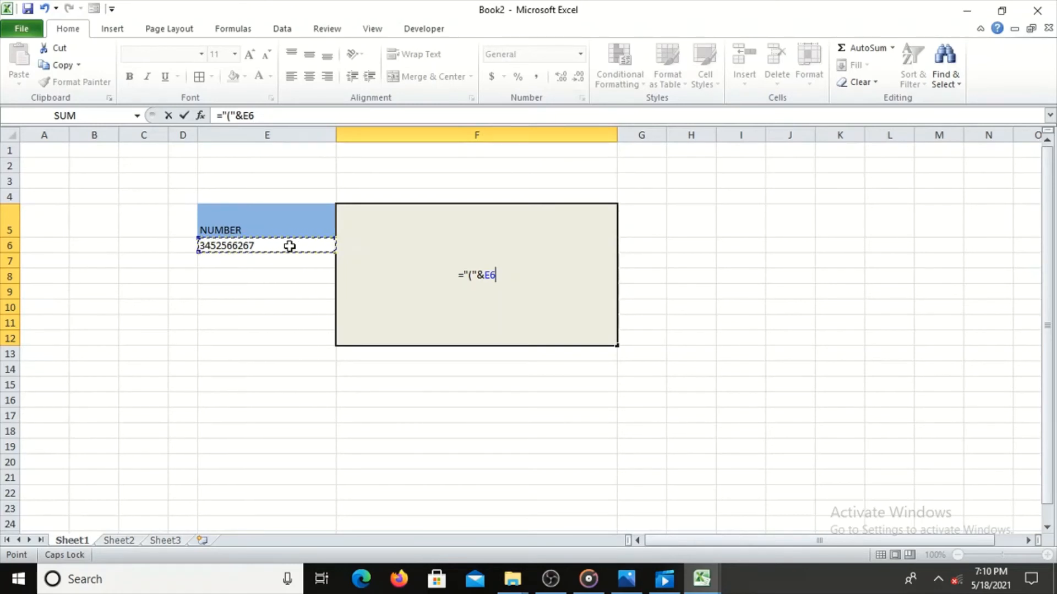
text(&)
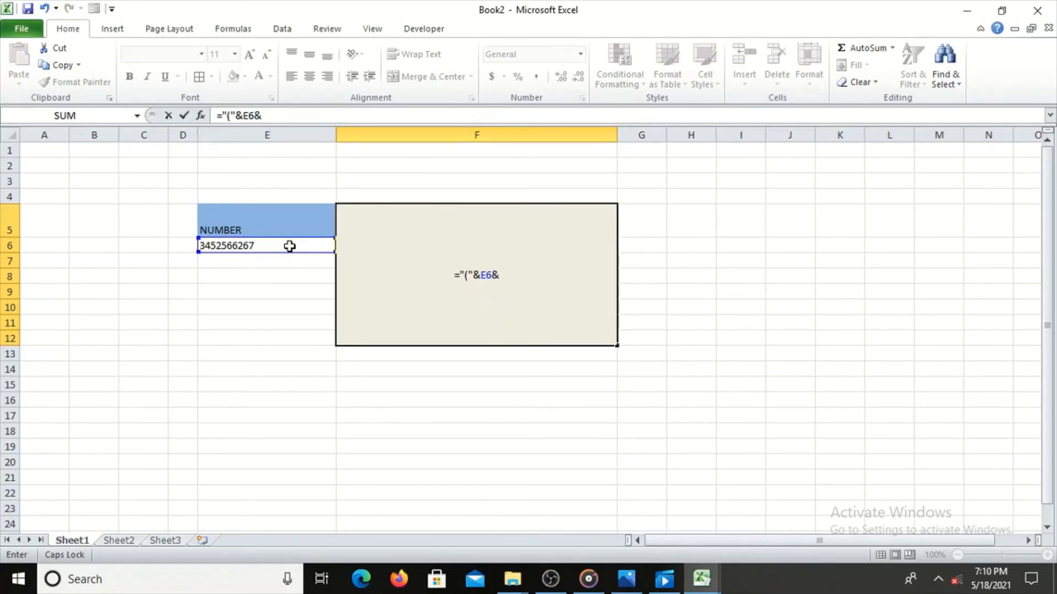
text(")")
key(Return)
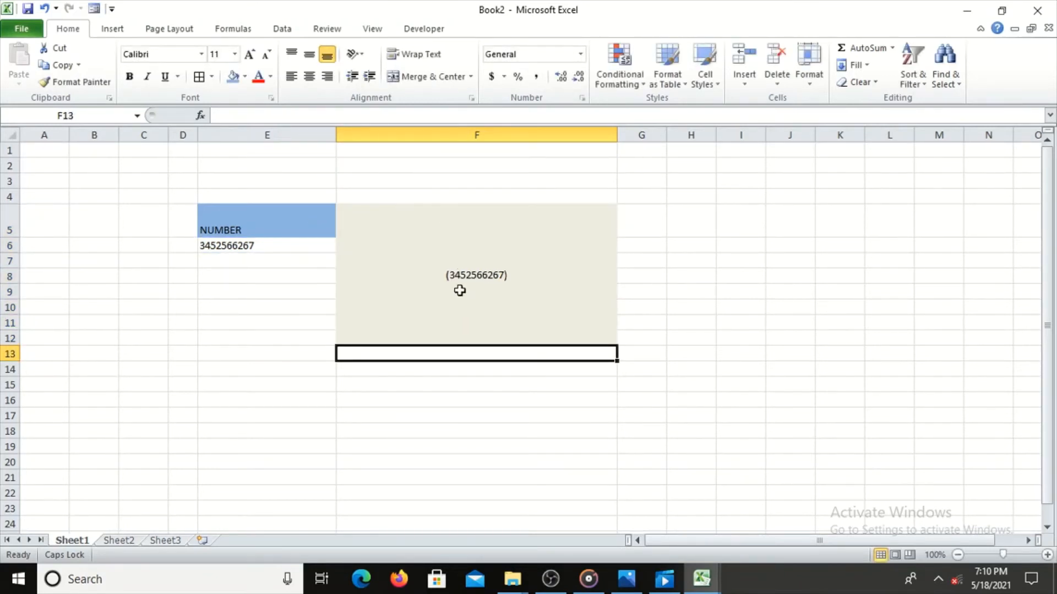
- Set the font of the merged barcode cell to the IDAutomationHC39M barcode font and its size to 12
click(481, 274)
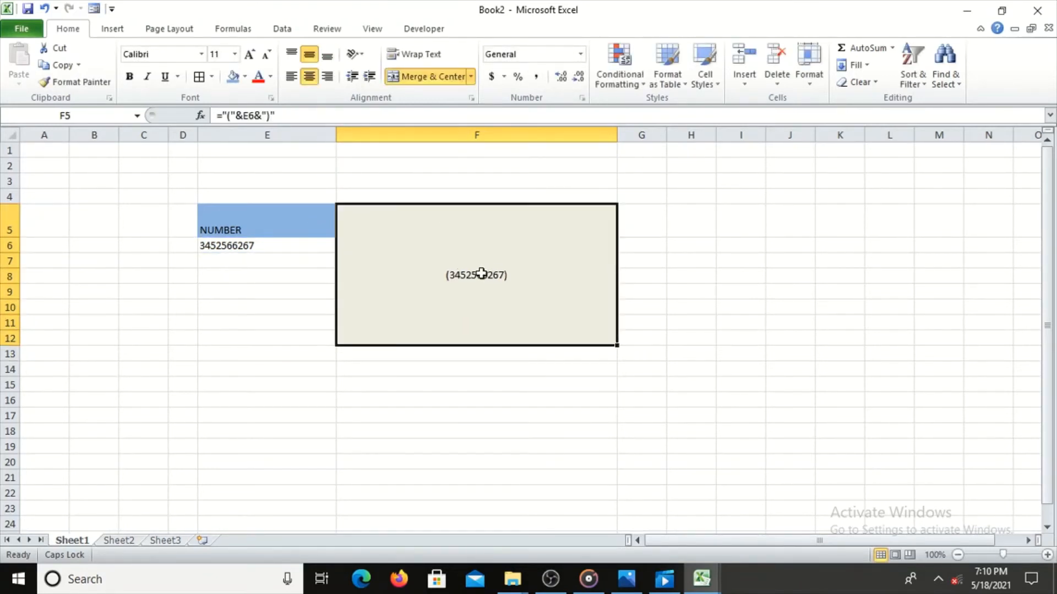
click(201, 54)
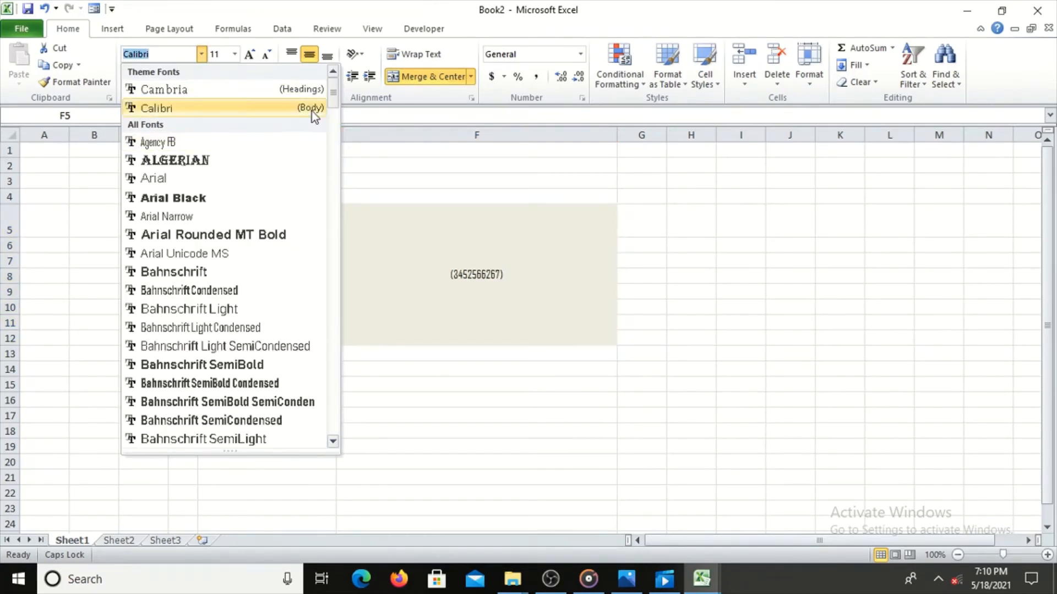
drag(332, 97, 349, 241)
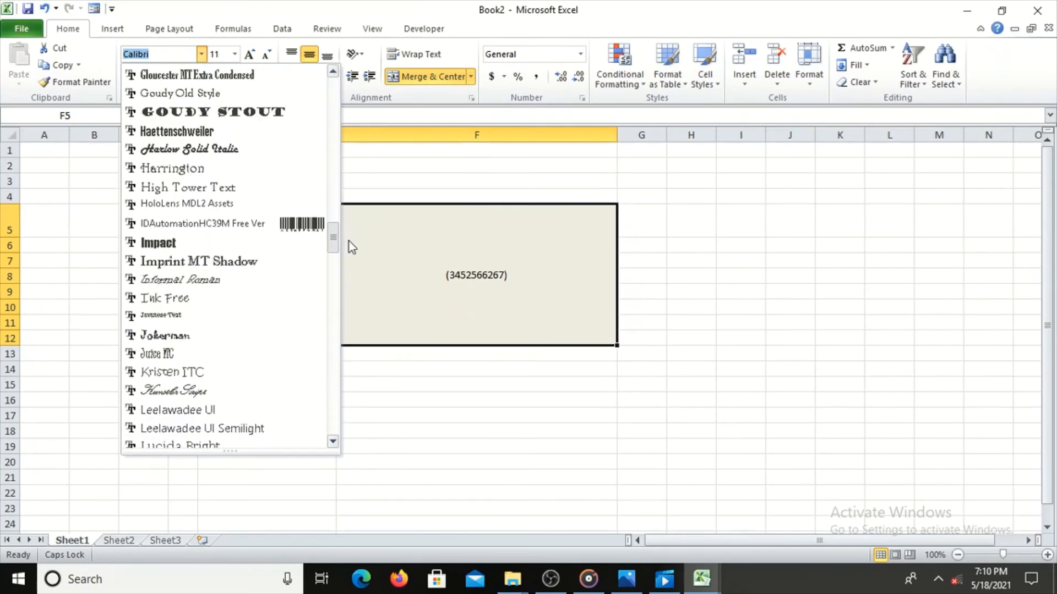
click(301, 226)
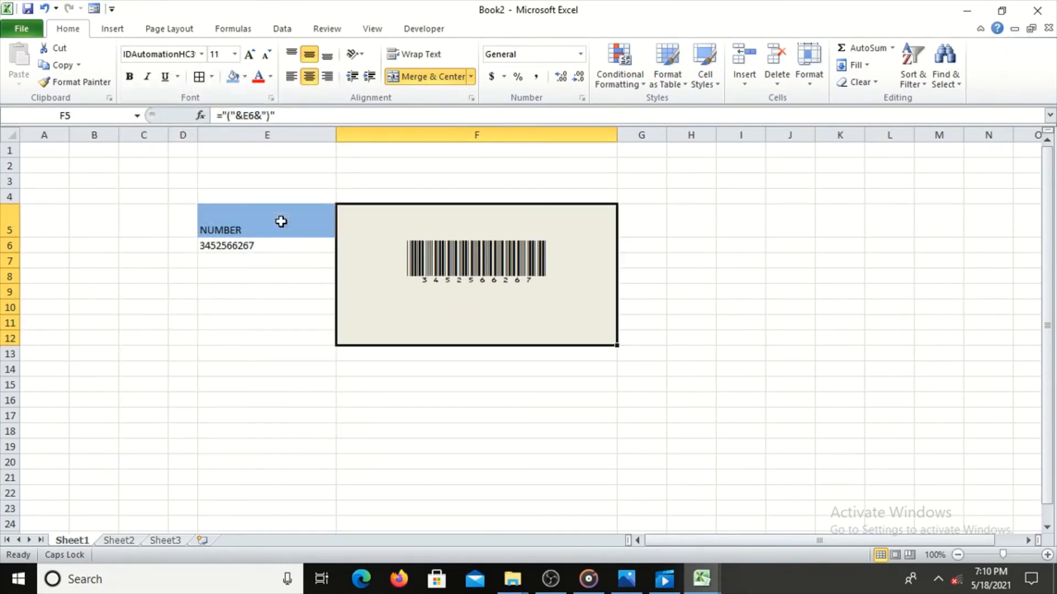
click(710, 255)
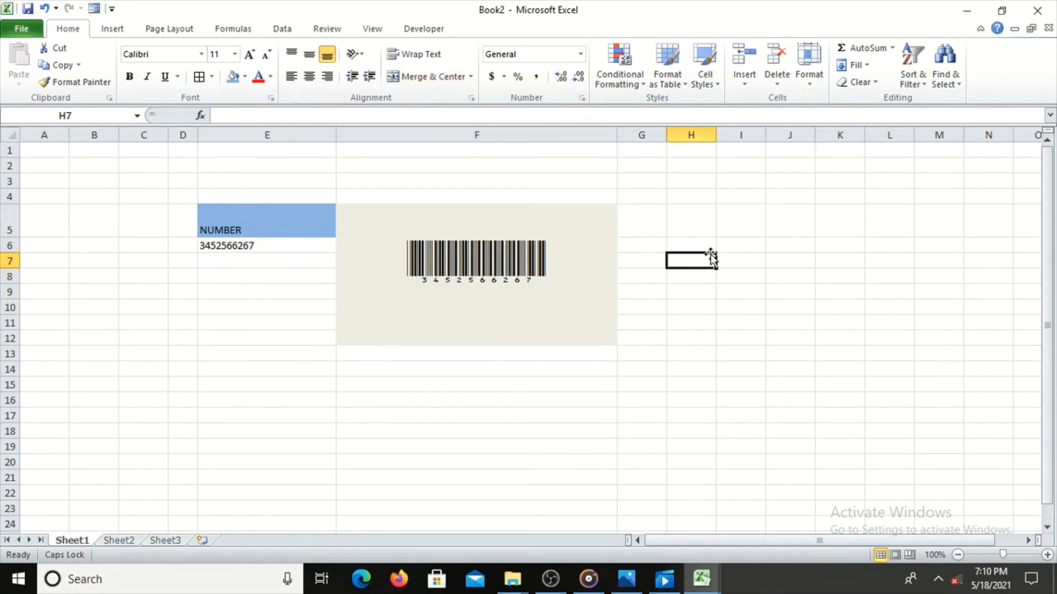
click(537, 272)
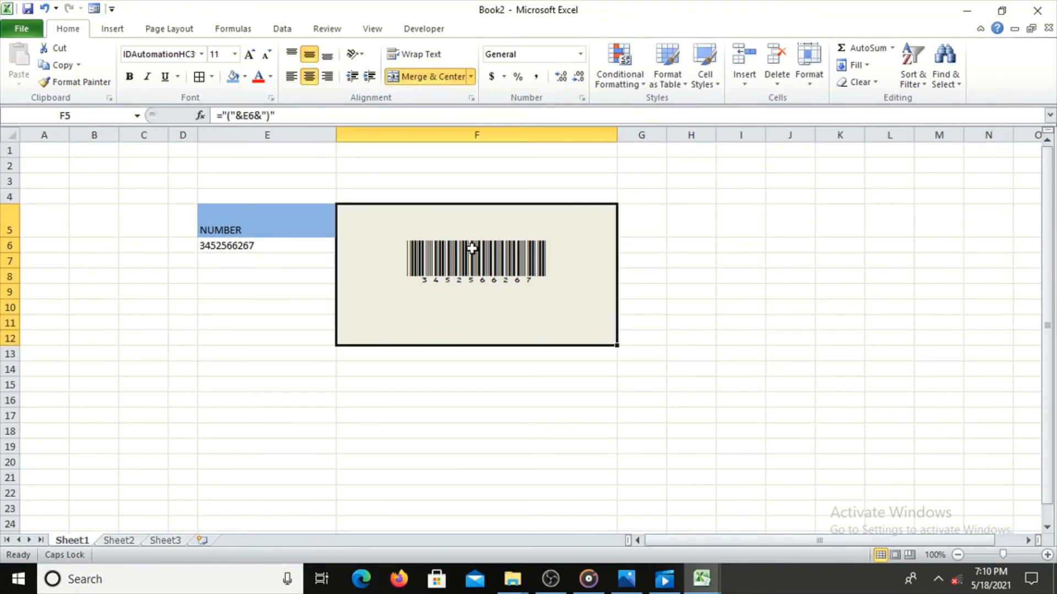
click(248, 54)
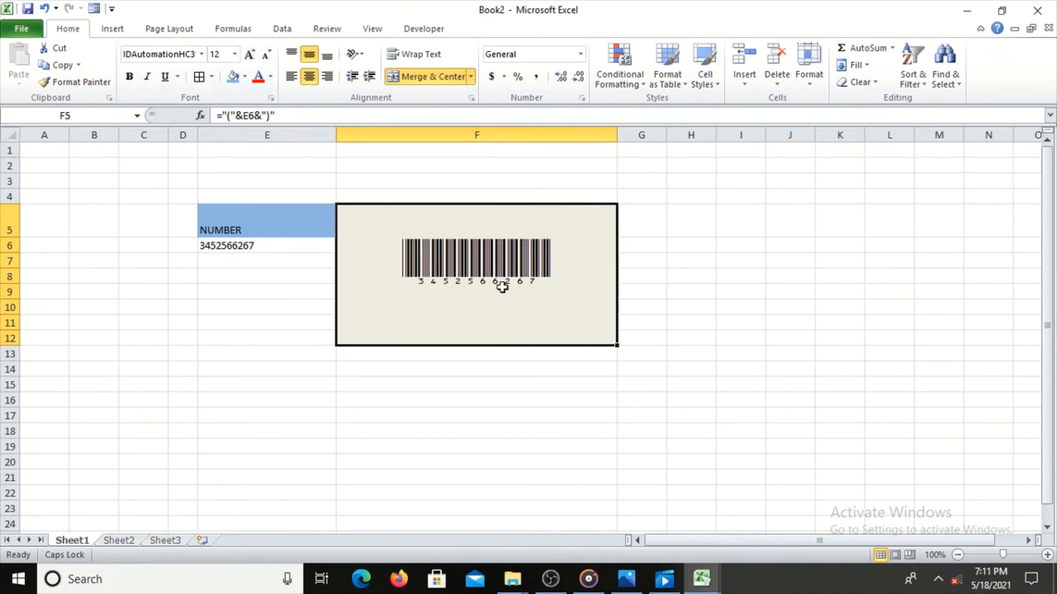
click(275, 243)
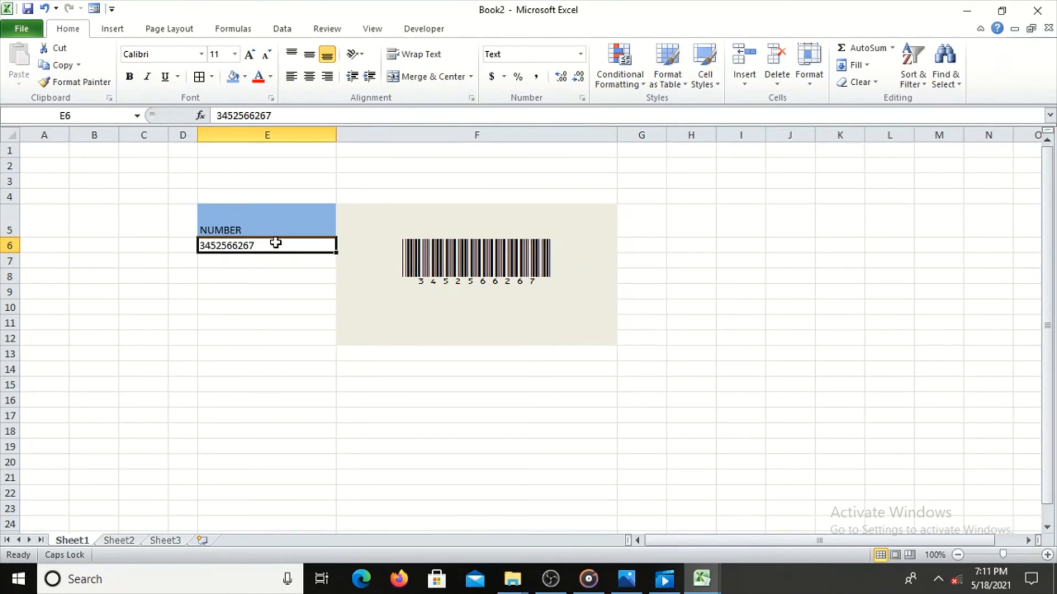
text(4637819674828)
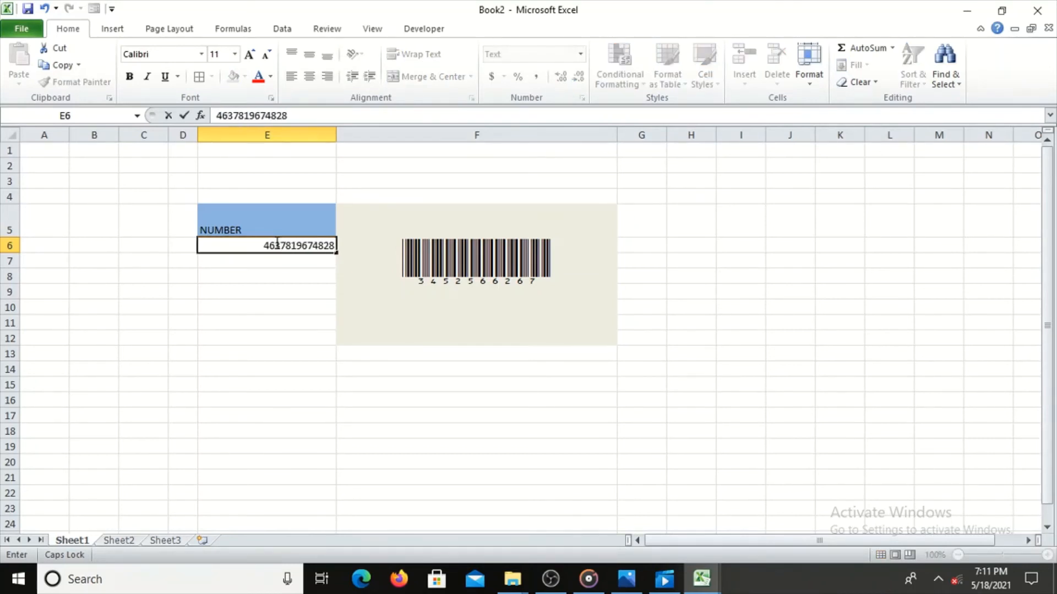
text(6)
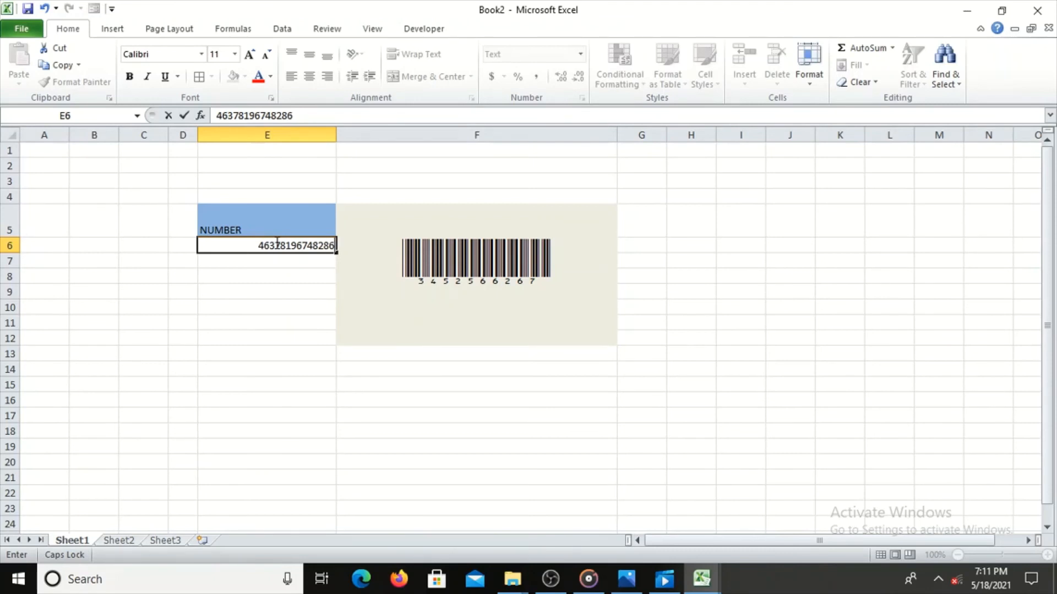
click(260, 290)
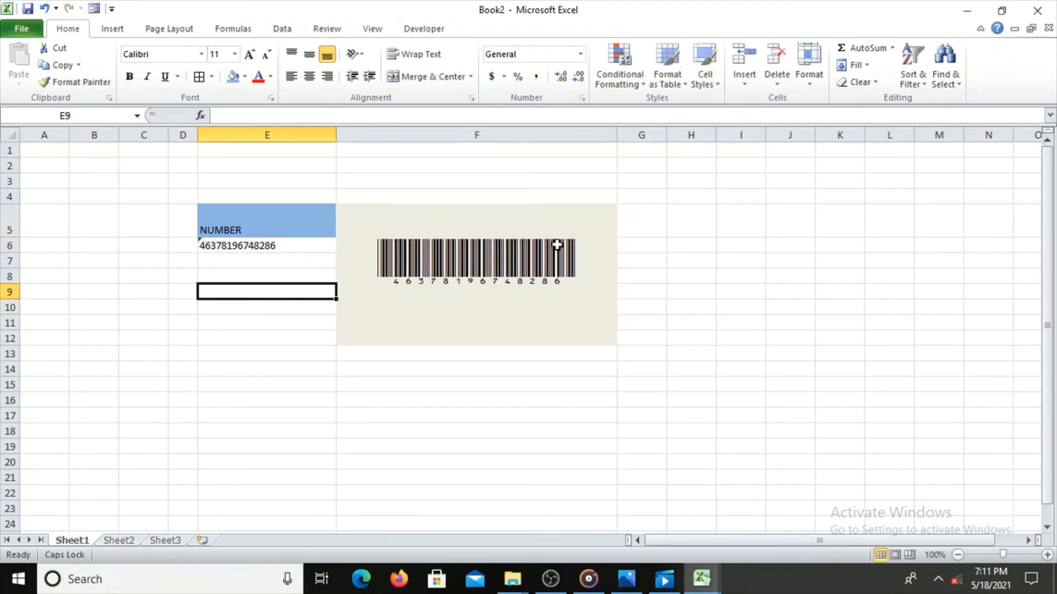
- Replace the value in cell E6 with the alphanumeric code DGHSJJ43193876DR5627
click(261, 244)
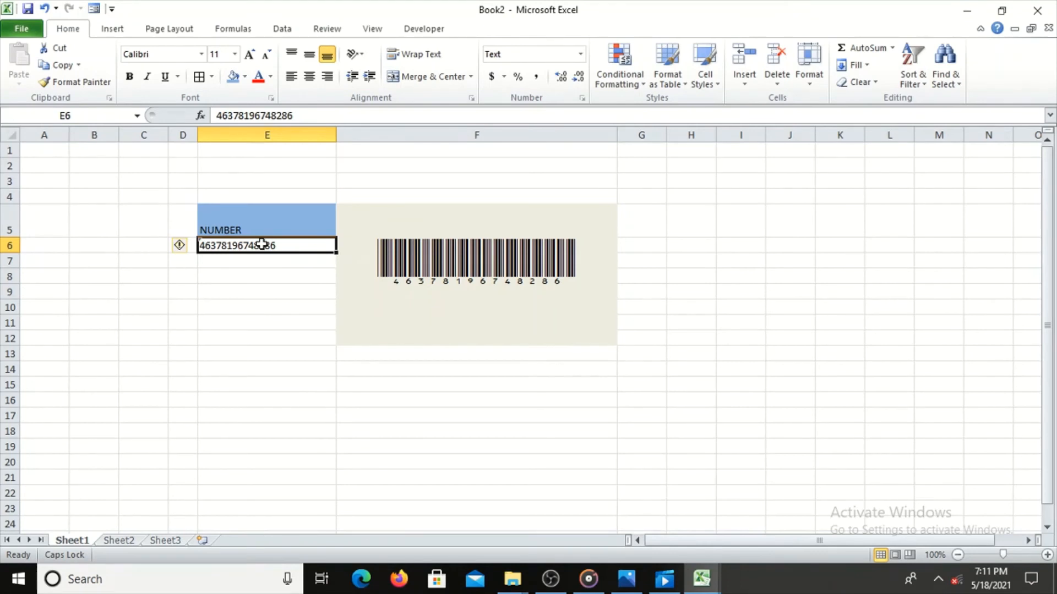
text(D)
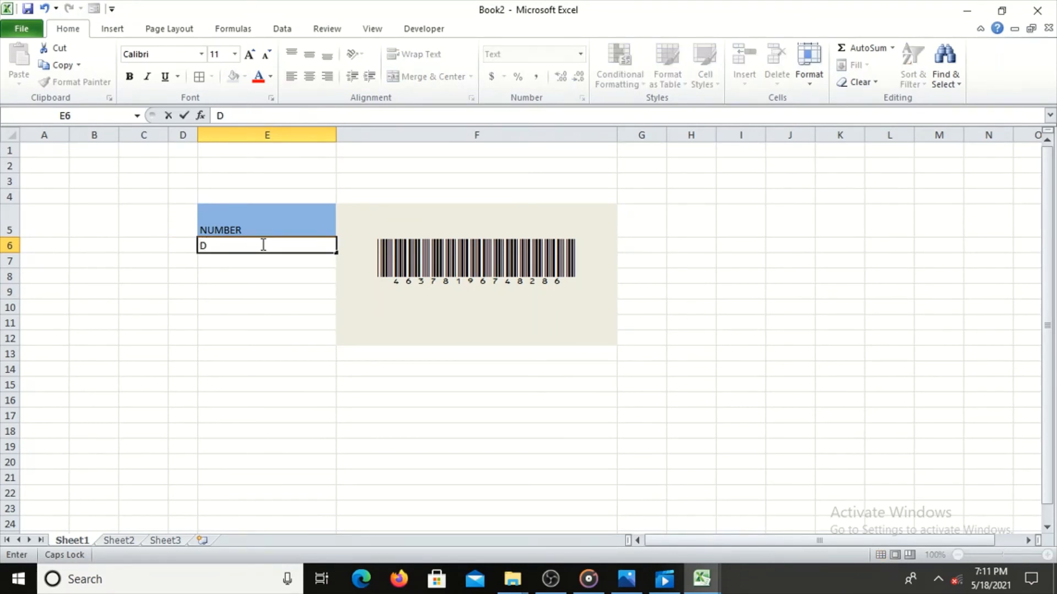
text(GHSJJ4319387)
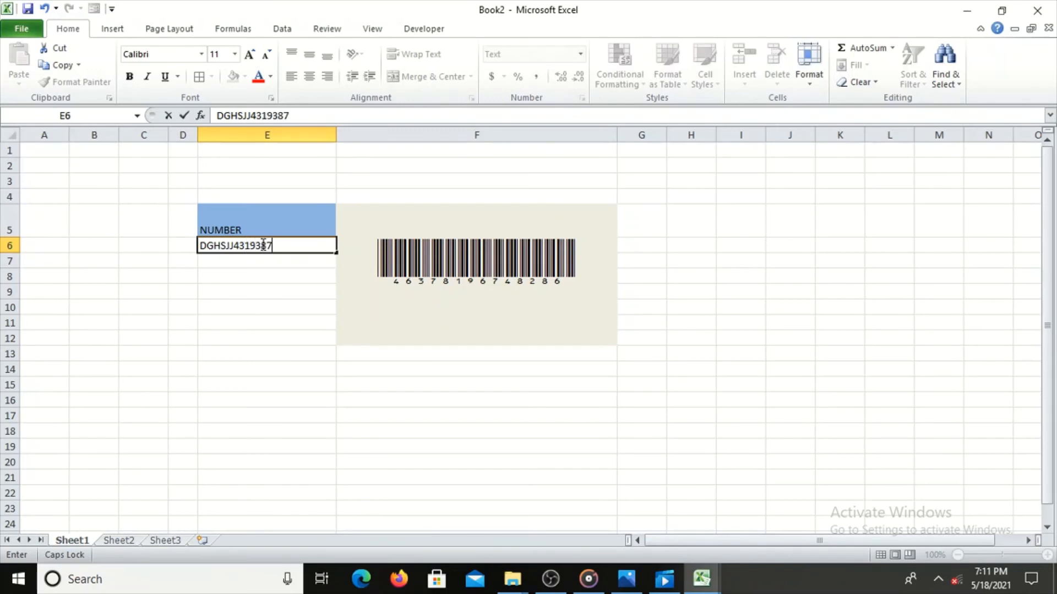
text(6DR56)
text(27)
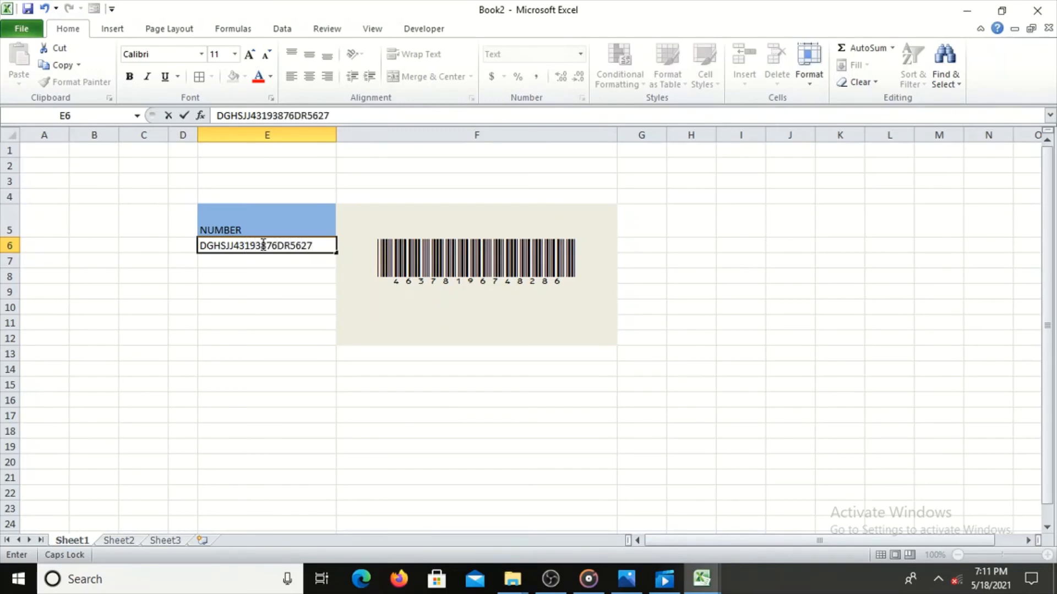
click(284, 364)
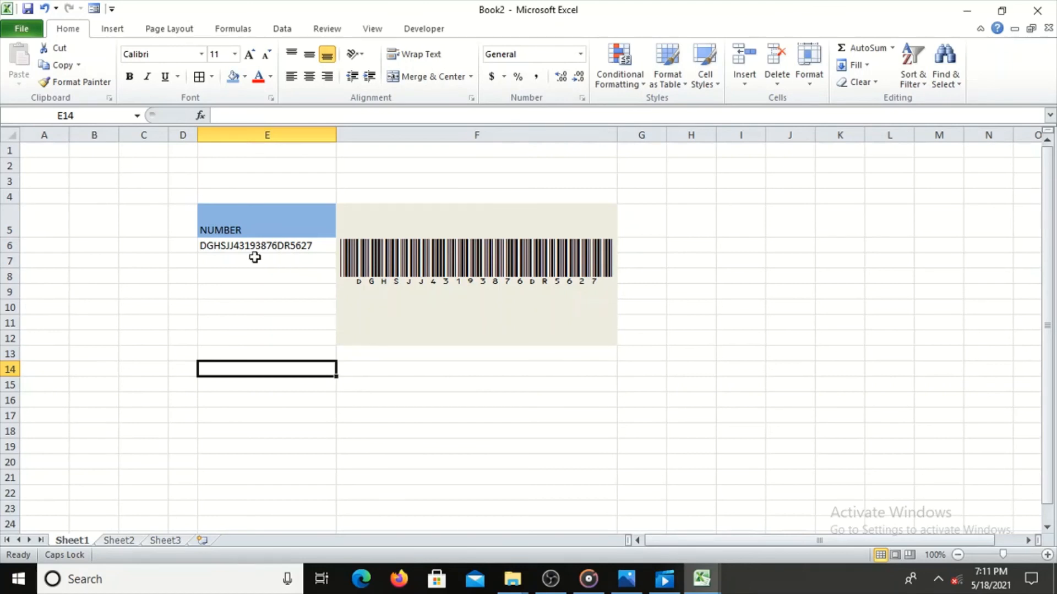
click(280, 244)
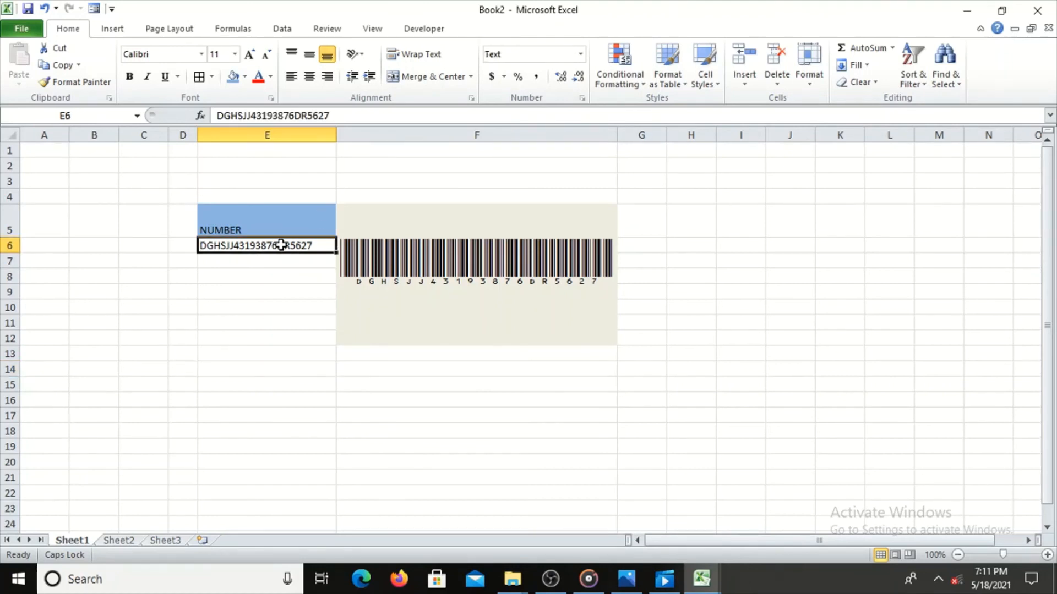
click(403, 292)
click(714, 262)
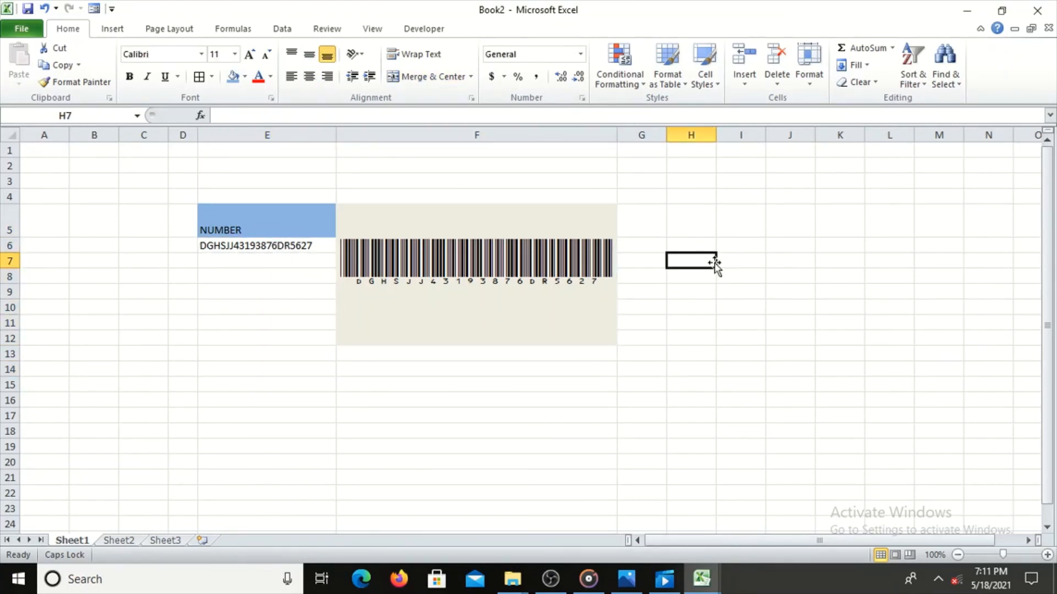
click(297, 246)
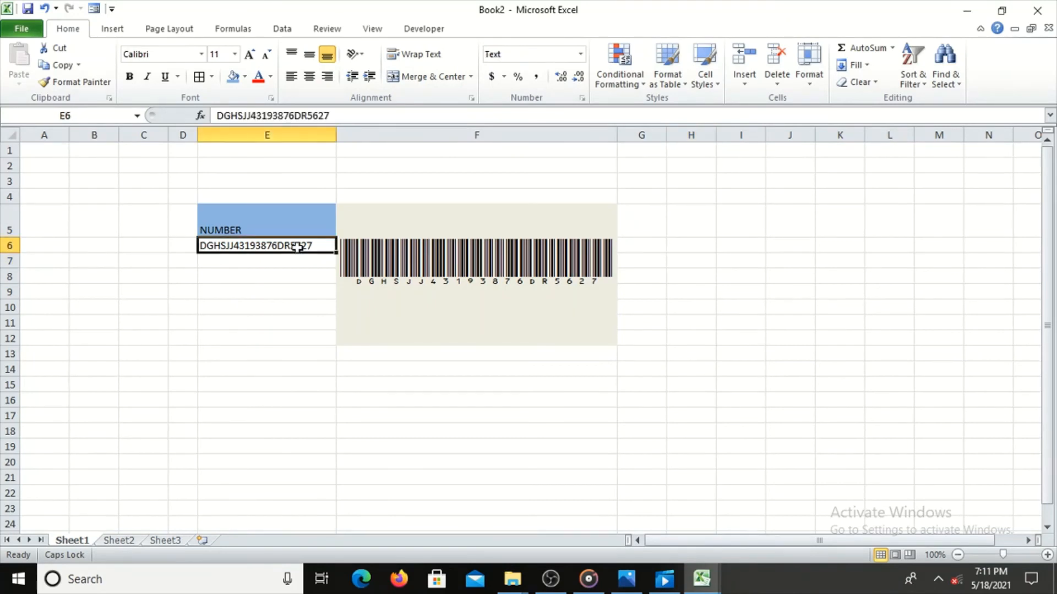
click(396, 253)
click(277, 248)
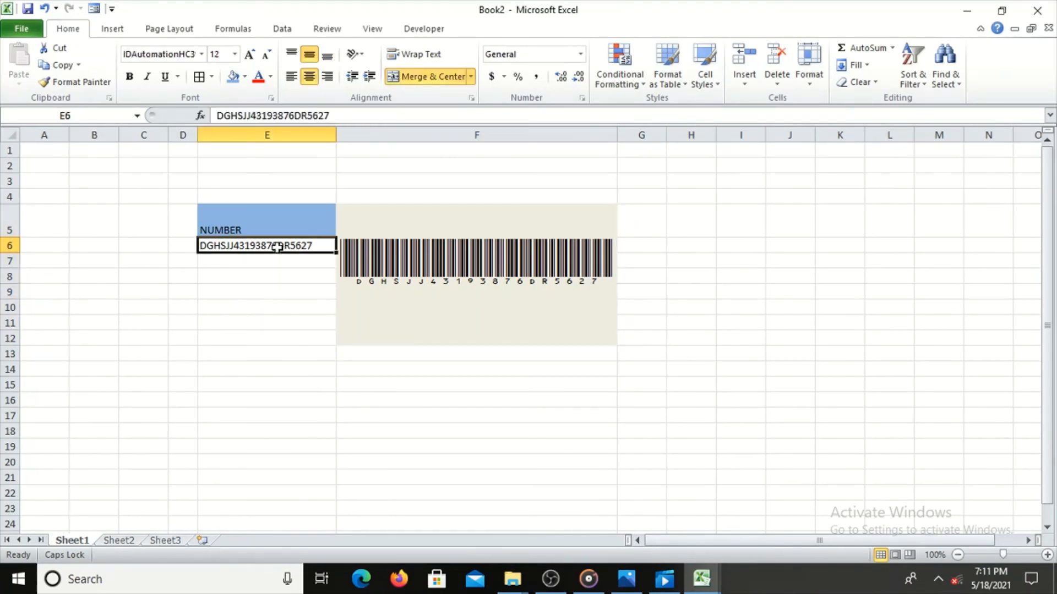
- Open the formula of the merged barcode cell for editing and select its entire text
click(408, 255)
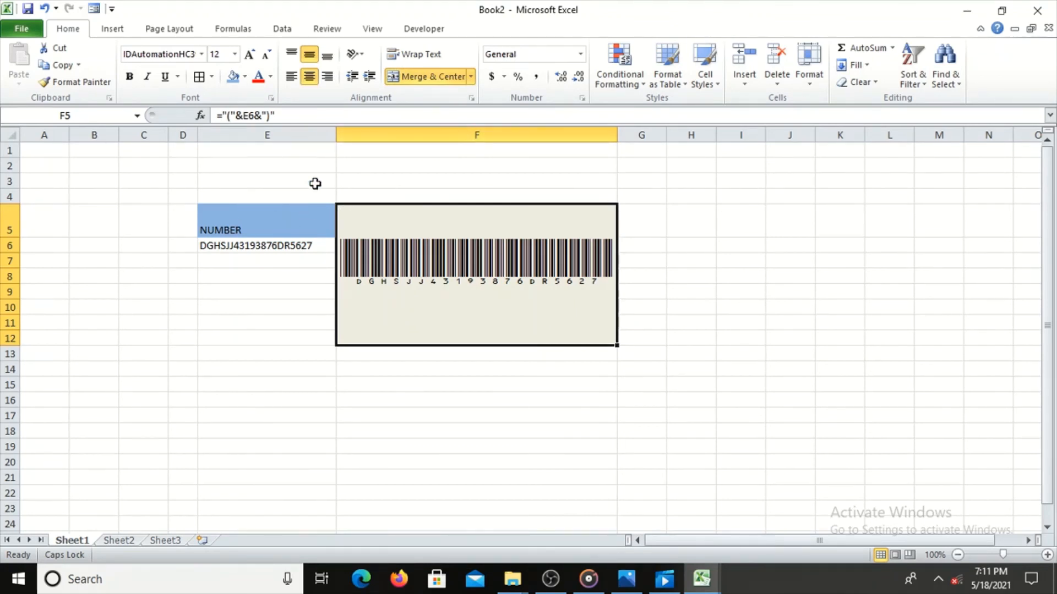
drag(285, 115, 216, 116)
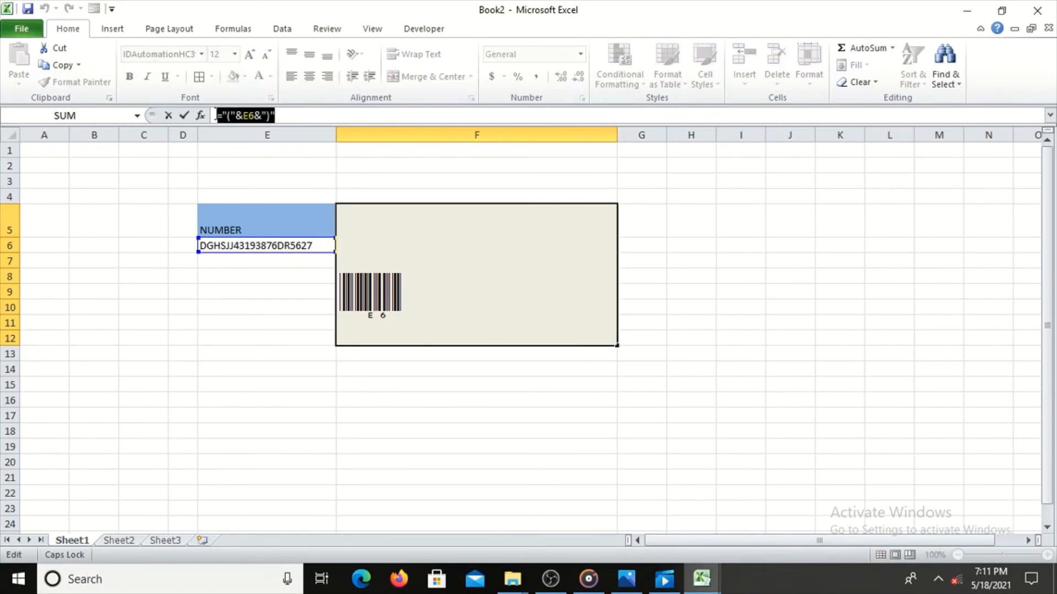